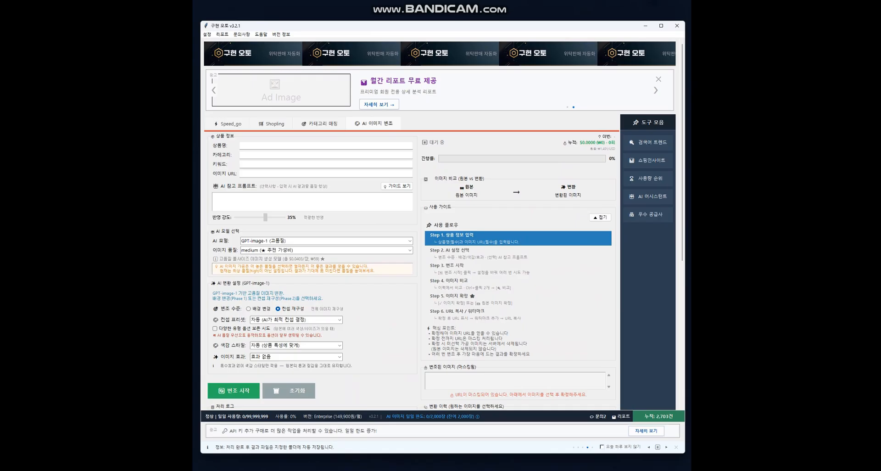
Step: Maximize the program window, view the Speed_go page and return to the AI 이미지 변조 page
click(661, 26)
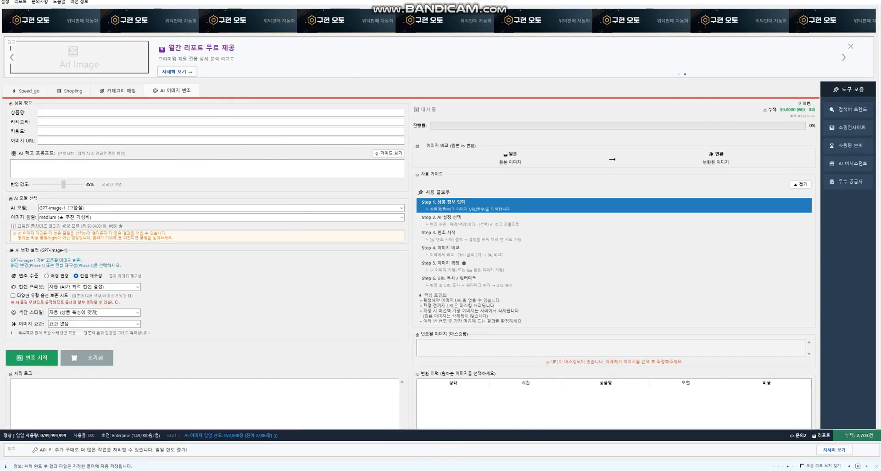
click(26, 91)
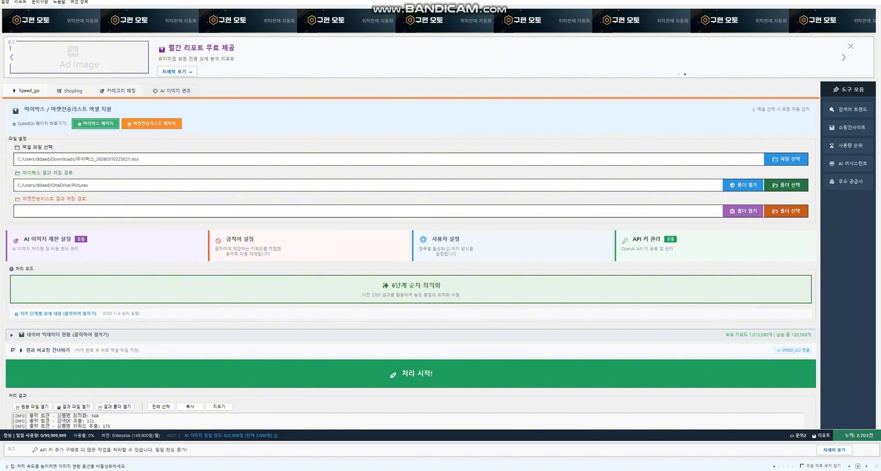
click(172, 91)
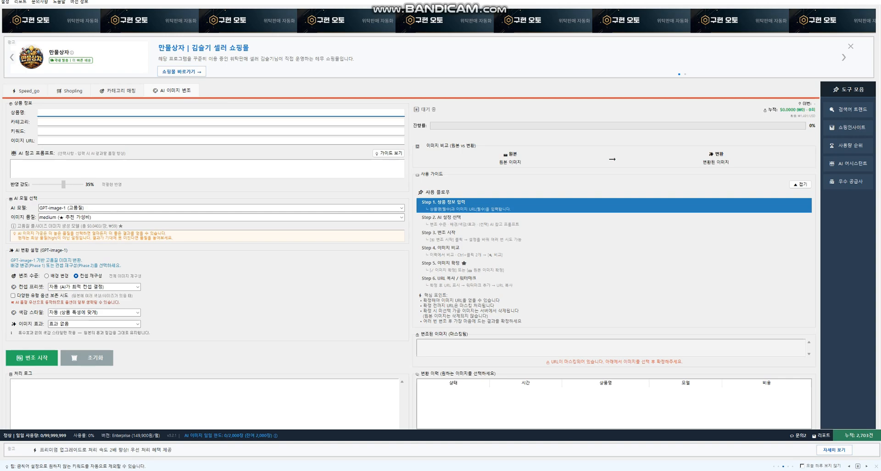
key(Tab)
key(Tab)
key(Tab)
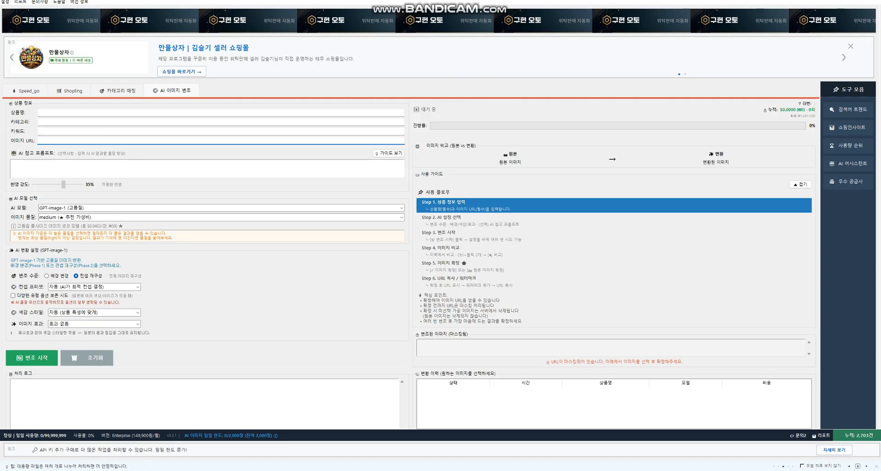
click(40, 112)
click(39, 122)
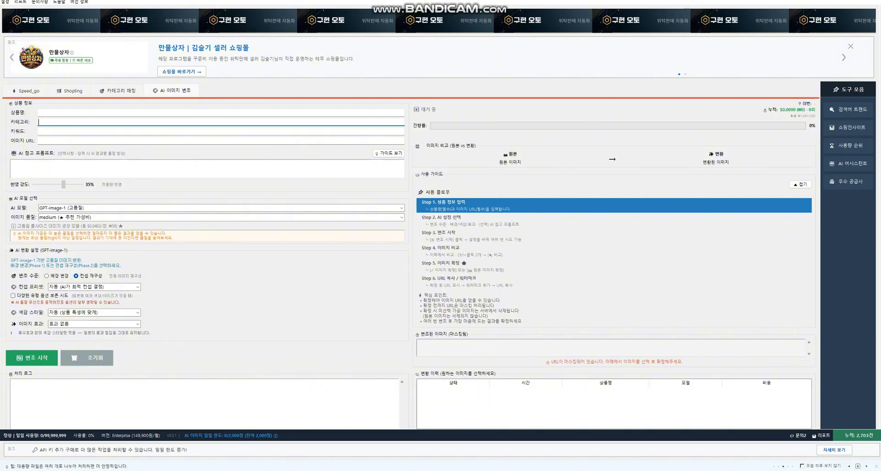
key(Tab)
key(Tab)
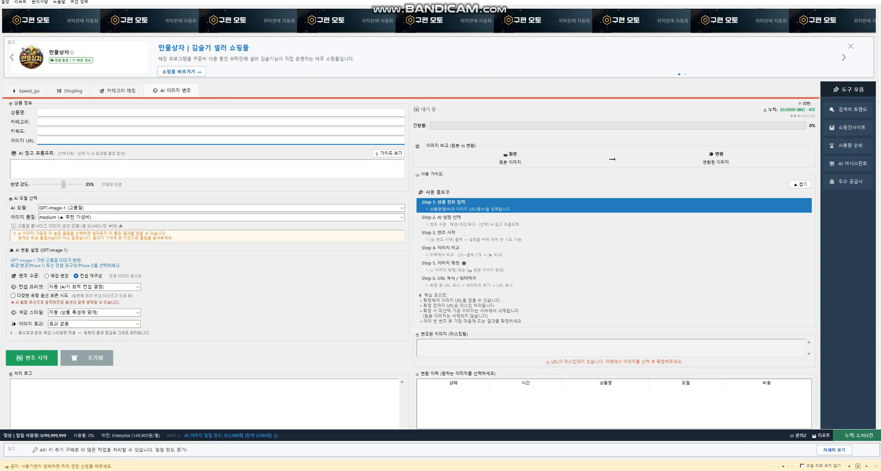
Step: View the Speed_go 사용자 설정 and the 대표이미지링크 detail settings, close them, and return to AI 이미지 변조
click(26, 90)
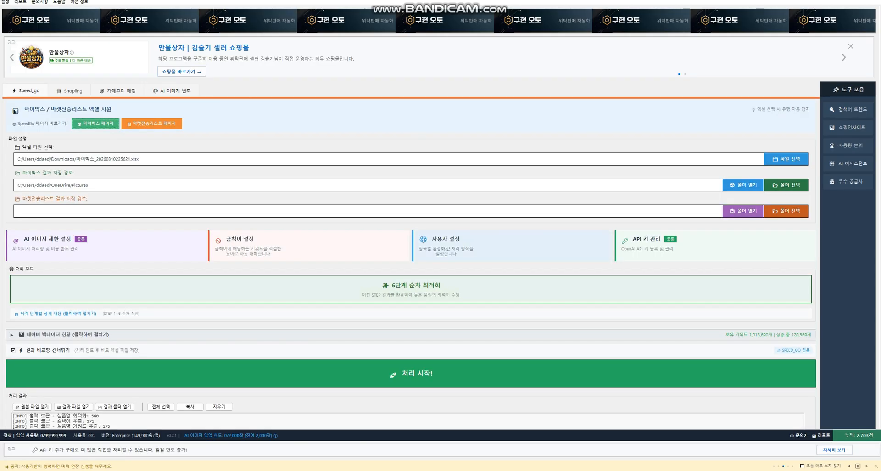
click(452, 243)
click(656, 363)
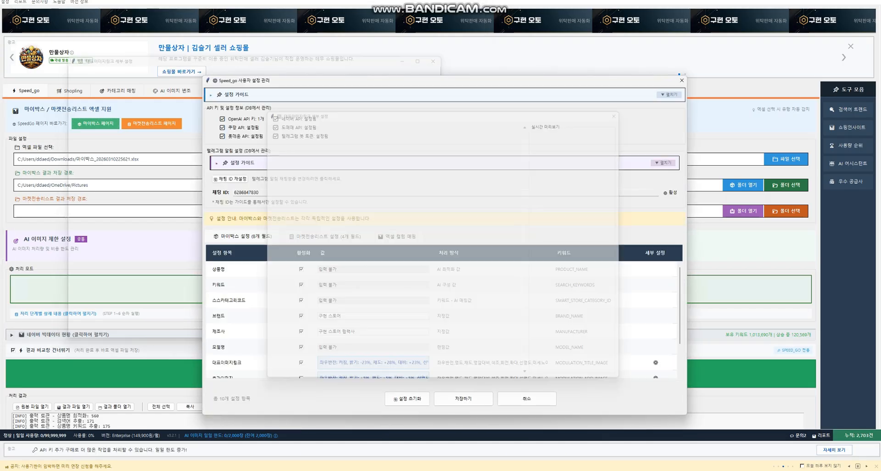
click(534, 107)
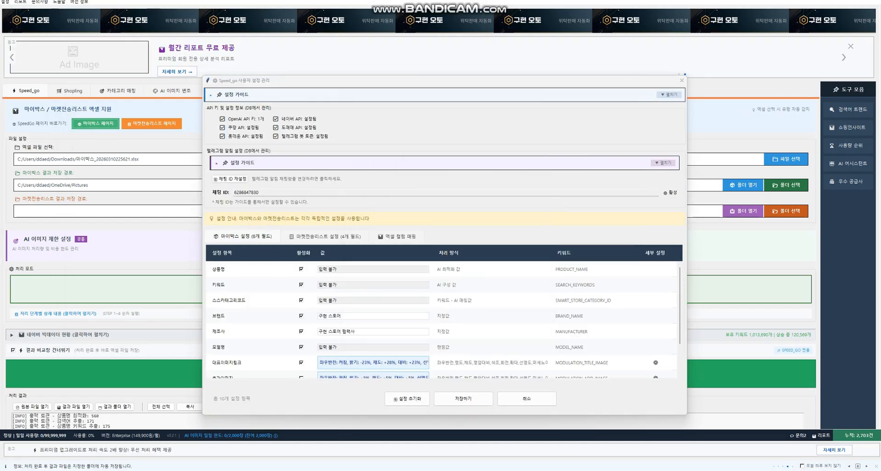
click(682, 80)
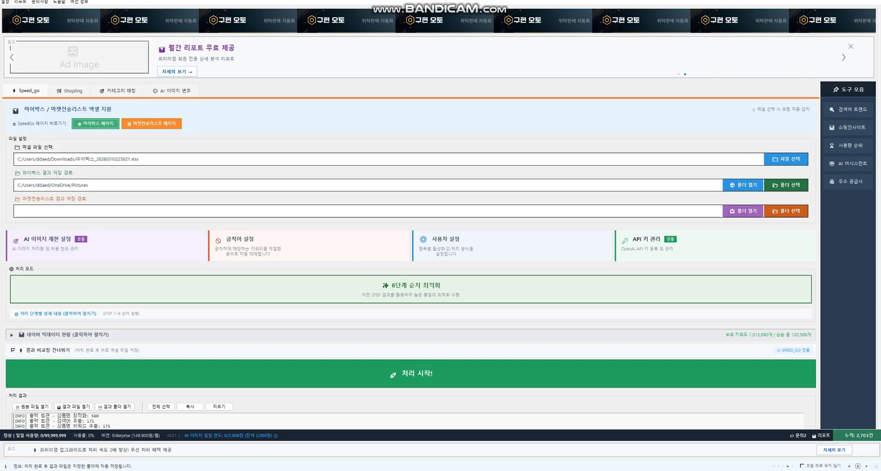
click(171, 91)
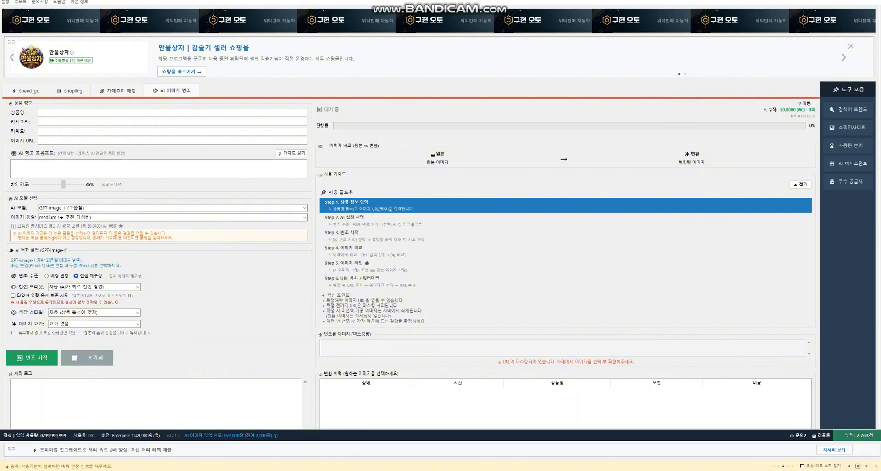
drag(0, 183, 611, 85)
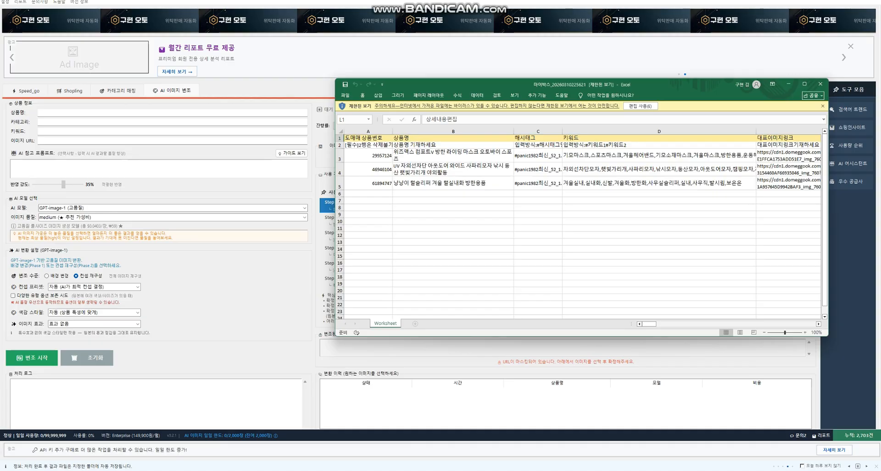
click(453, 155)
key(ctrl+c)
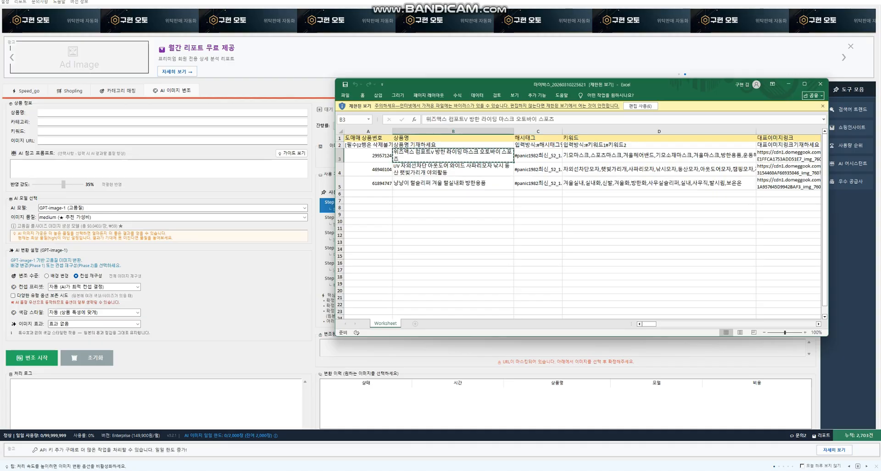
click(172, 112)
key(ctrl+v)
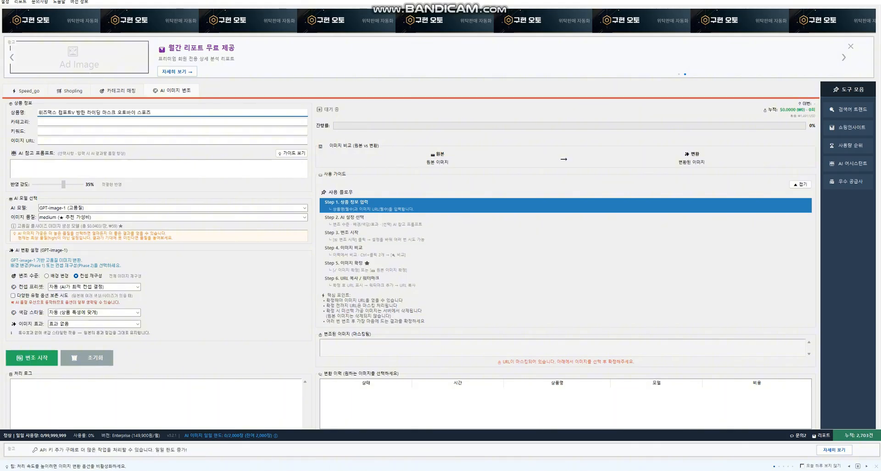
Step: Copy the first product's 대표이미지링크 value from the Excel worksheet into the 이미지 URL field
key(alt+Tab)
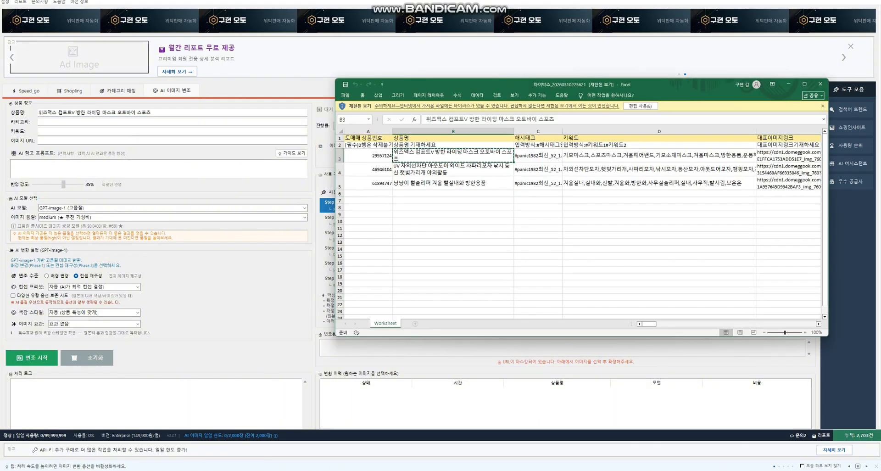
click(787, 155)
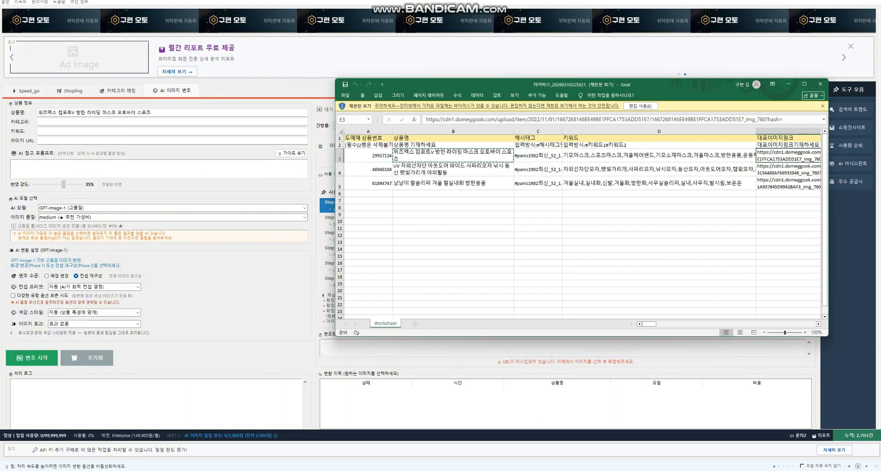
key(ctrl+c)
key(alt+Tab)
key(ctrl+v)
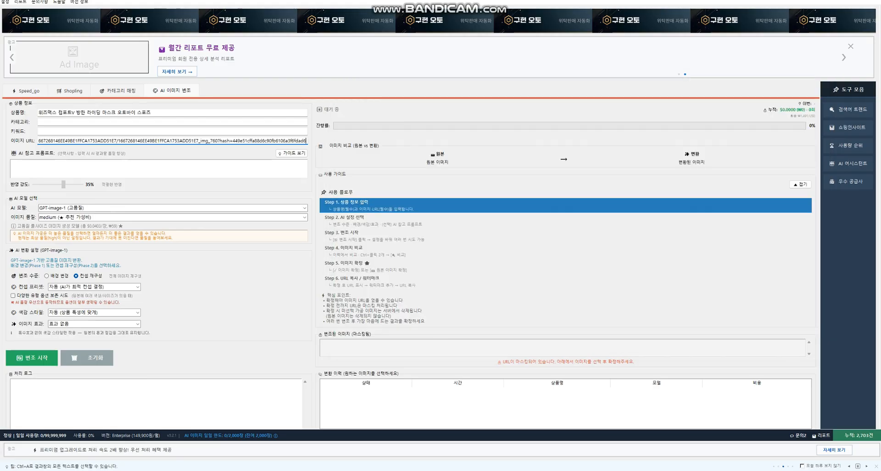
Step: Copy the first product's 키워드 list from the Excel worksheet into the 키워드 field
key(alt+Tab)
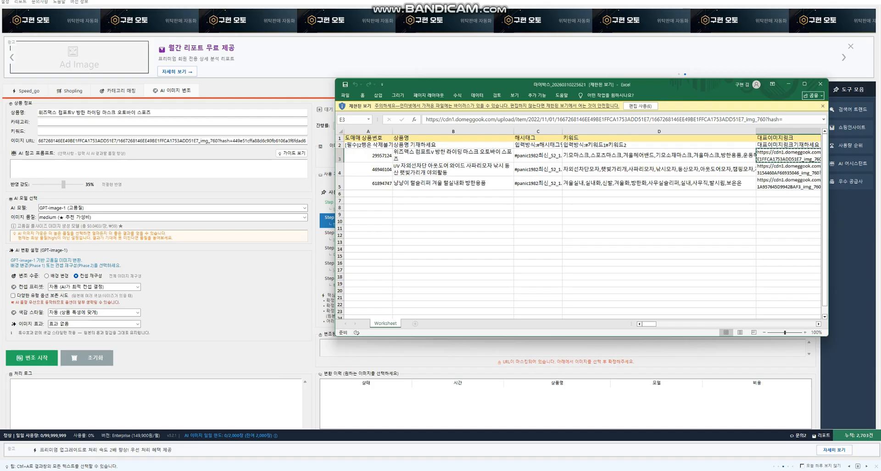
key(Left)
key(ctrl+c)
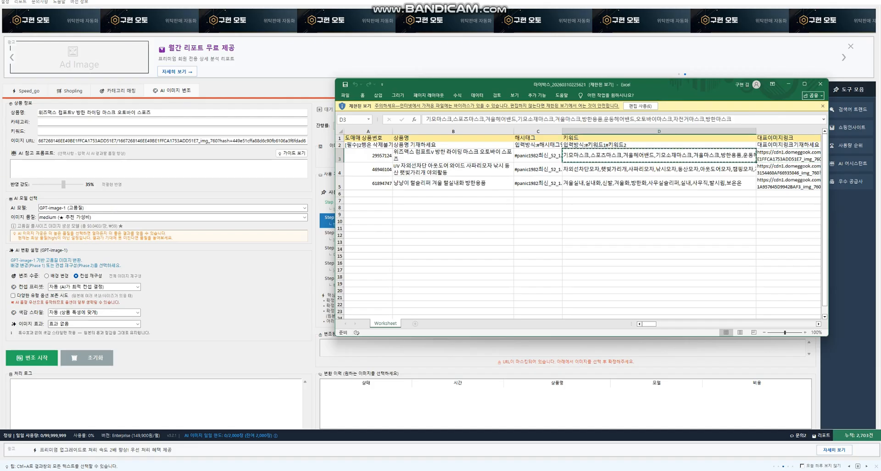
key(alt+Tab)
key(ctrl+v)
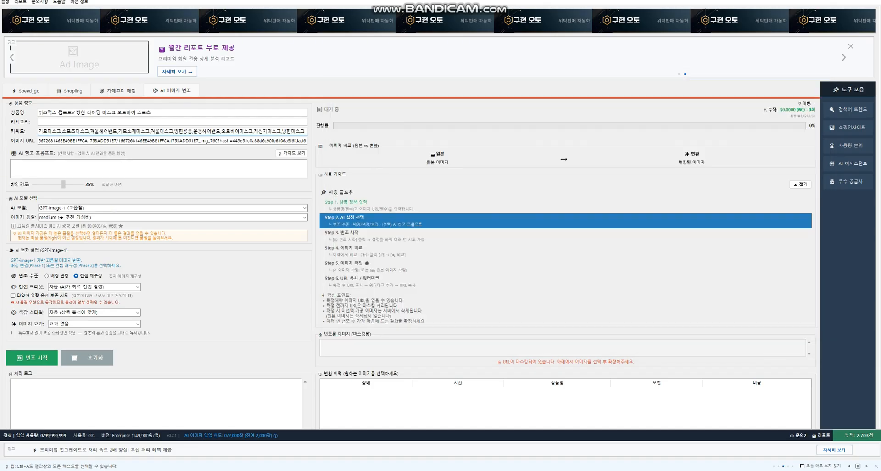
Step: Look through the Excel worksheet's columns up to 스스카테고리코드 for category information to use in the 카테고리 field
click(110, 122)
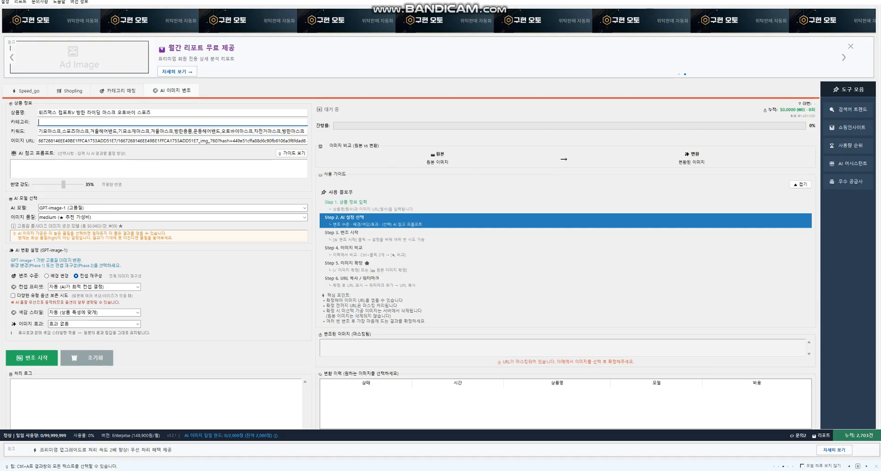
key(alt+Tab)
key(Down)
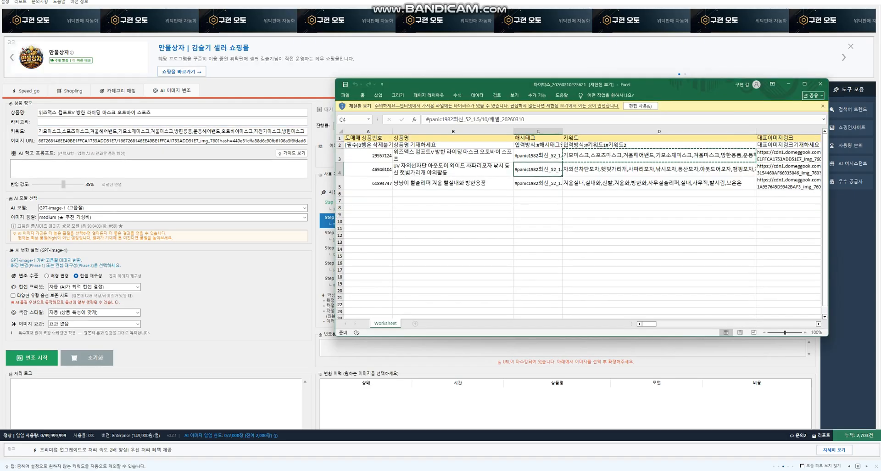
key(Right)
key(Left)
key(Left)
key(Left)
key(Left)
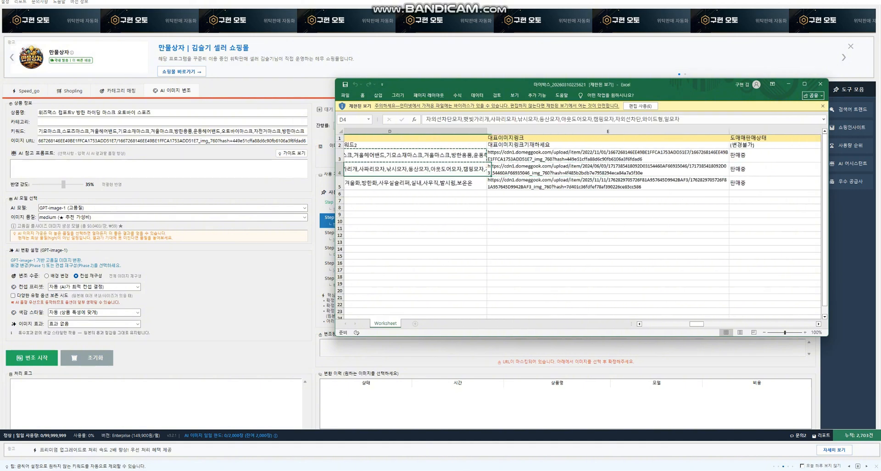
key(Left)
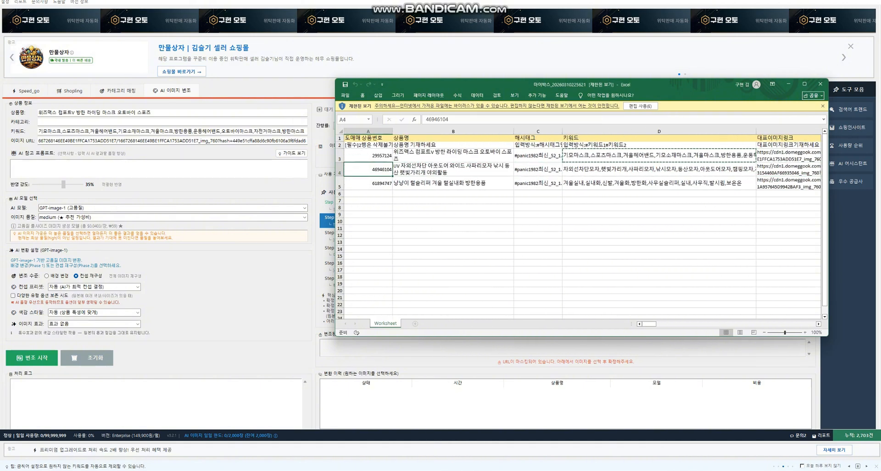
key(Right)
key(Right)
key(Right)
key(Right)
key(Right)
key(Right)
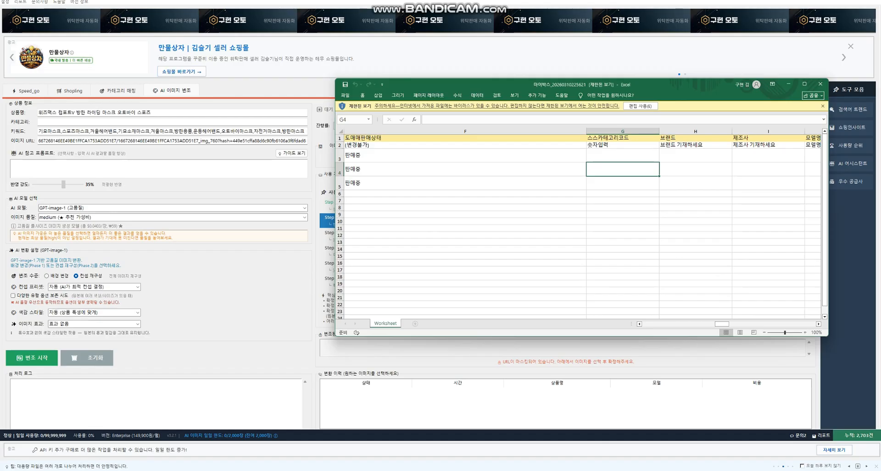
Step: Enter 난방용품>이불>솜이불 as the example category path in the 카테고리 field and select the text
click(172, 122)
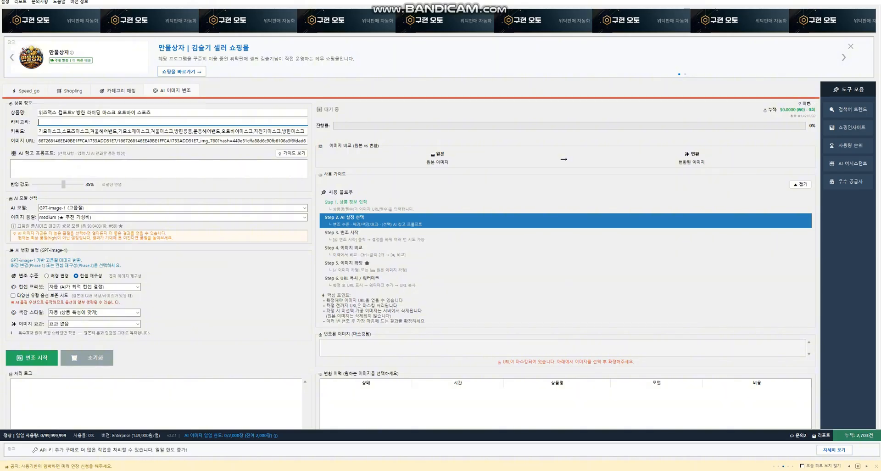
text(난방용품>이불>)
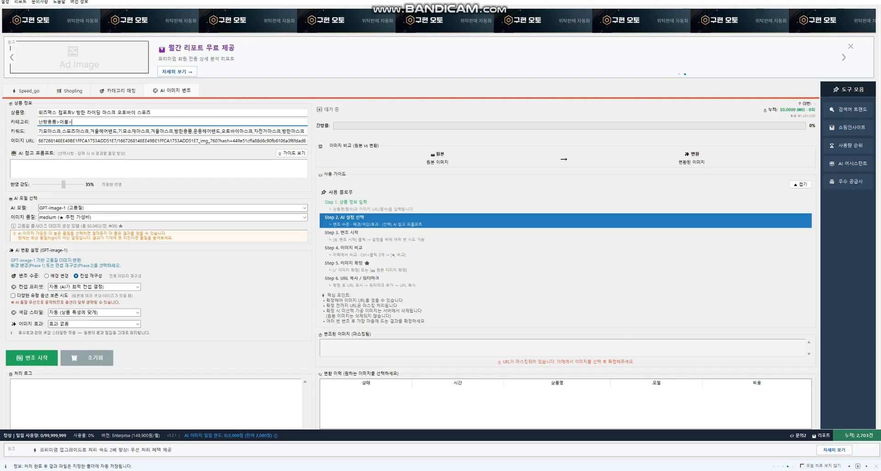
text(솜ㅁ)
text(불)
drag(84, 121, 38, 121)
click(41, 122)
drag(84, 122, 37, 121)
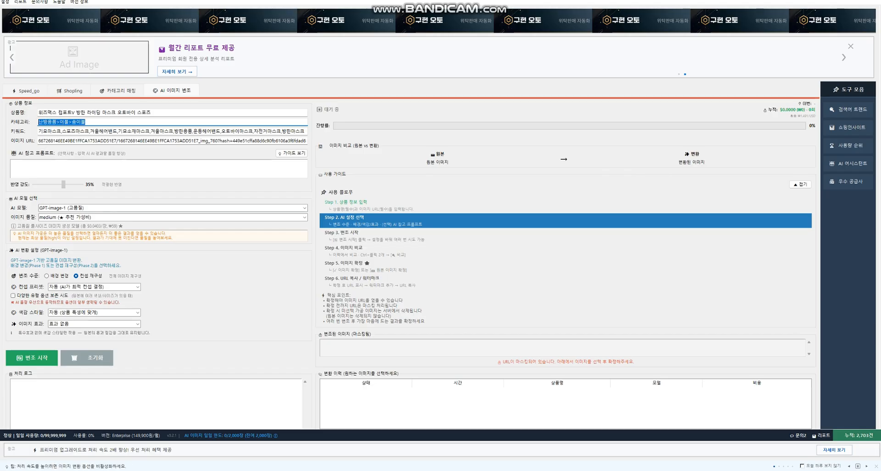
click(40, 122)
drag(86, 121, 38, 122)
Step: Check the first product's 스스카테고리코드 cell G3 in the Excel worksheet and return to the image form
key(alt+Tab)
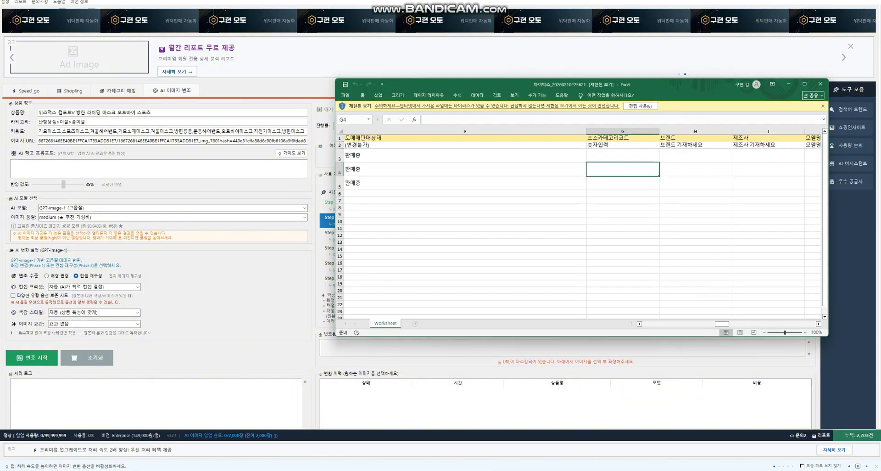
click(623, 155)
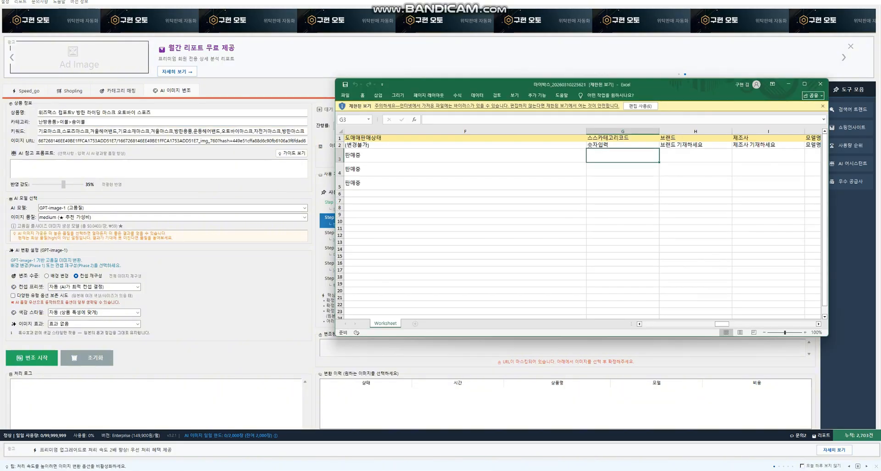
key(alt+Tab)
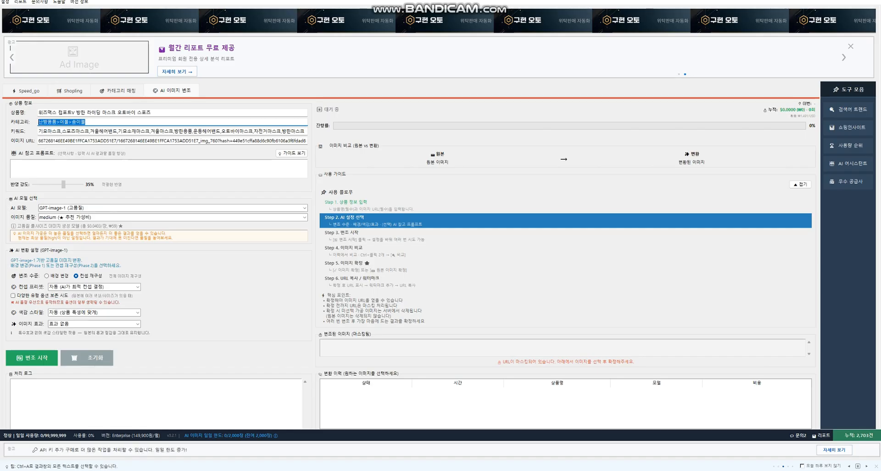
Step: Clear the 카테고리 and 키워드 fields, keeping only the product name and image URL filled in
key(BackSpace)
key(Tab)
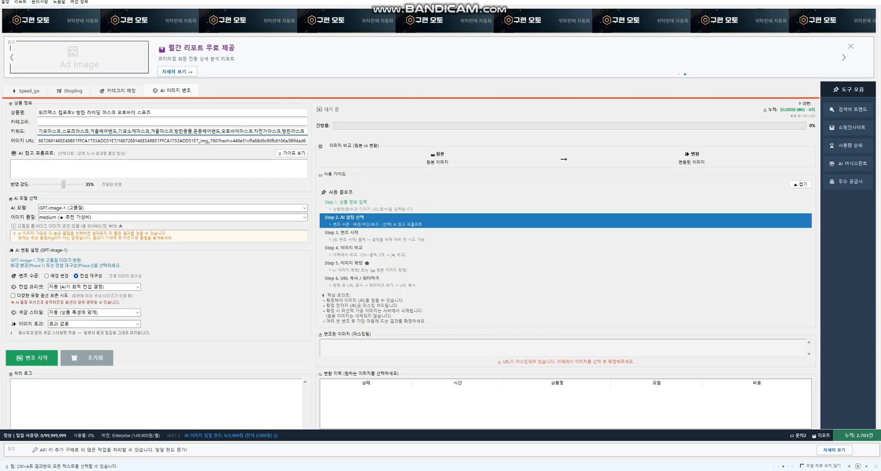
key(ctrl+a)
key(BackSpace)
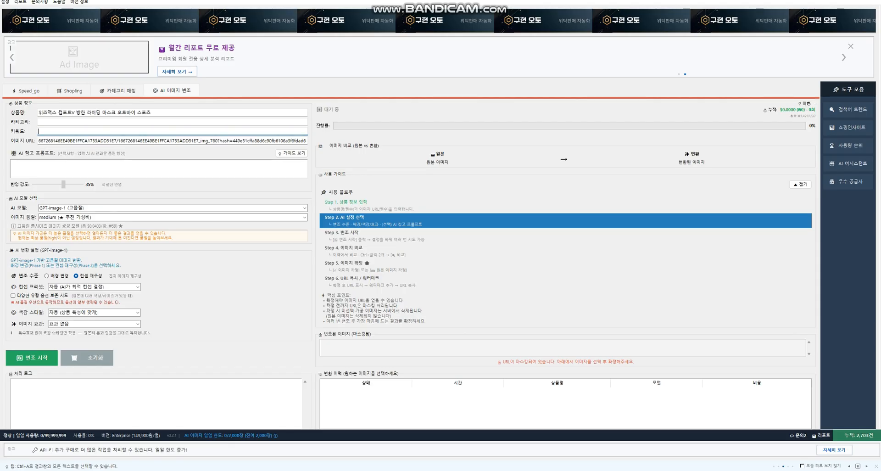
key(shift+Tab)
key(shift+Tab)
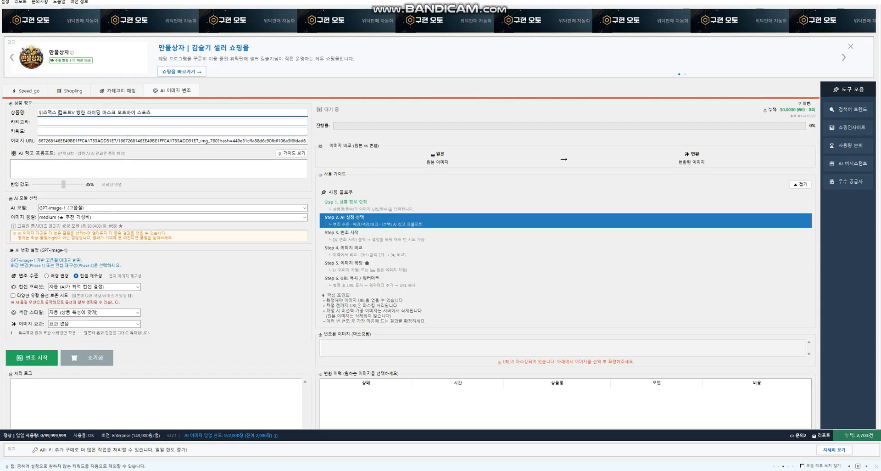
click(63, 141)
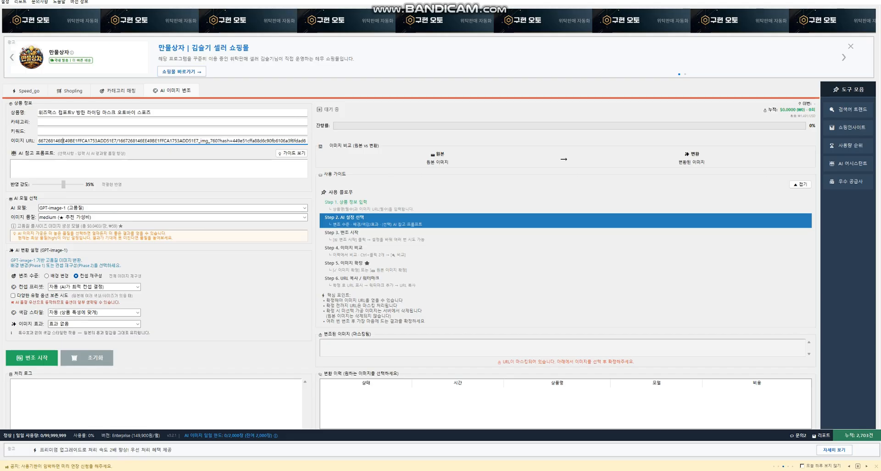
Step: Review the available AI 모델 options and keep 이미지 품질 at medium (★ 추천 가성비)
click(304, 207)
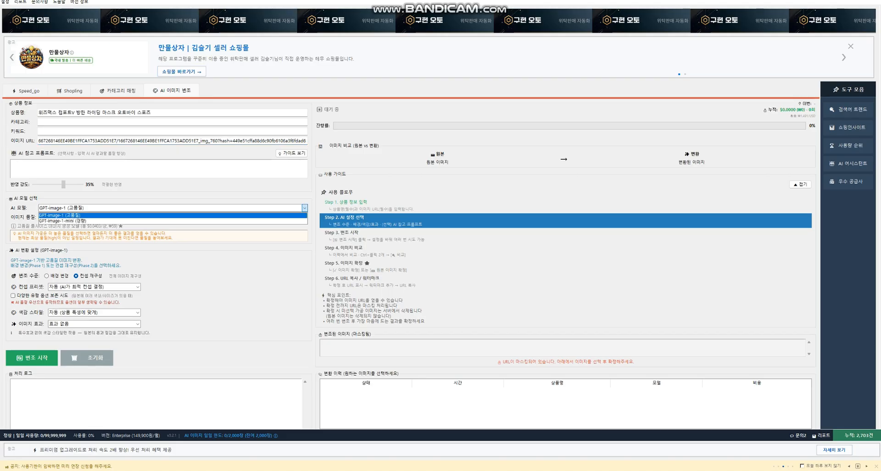
click(304, 207)
click(304, 217)
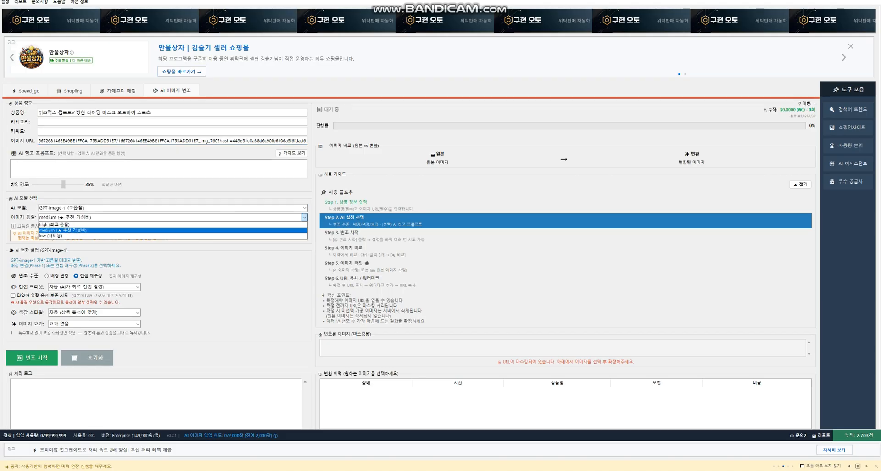
click(173, 230)
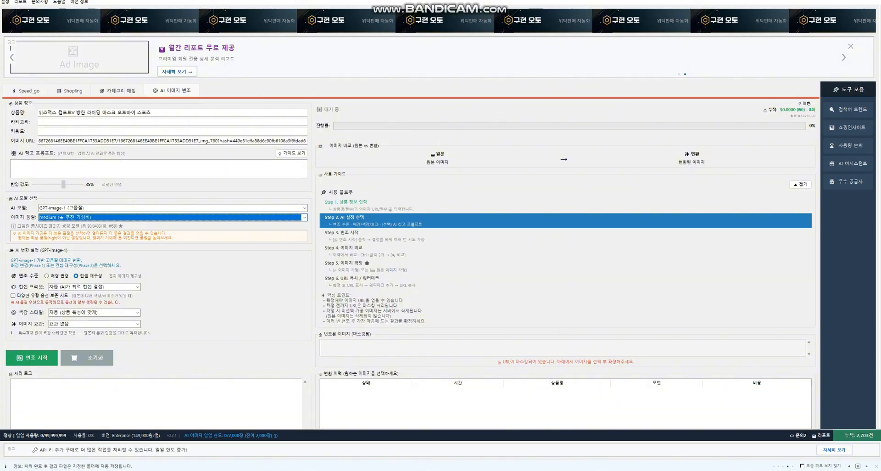
Step: Try 배경 변경, return 변조 수준 to 컨셉 재구성, and review the 컨셉 프리셋, 색감 스타일 and 이미지 효과 options
click(56, 276)
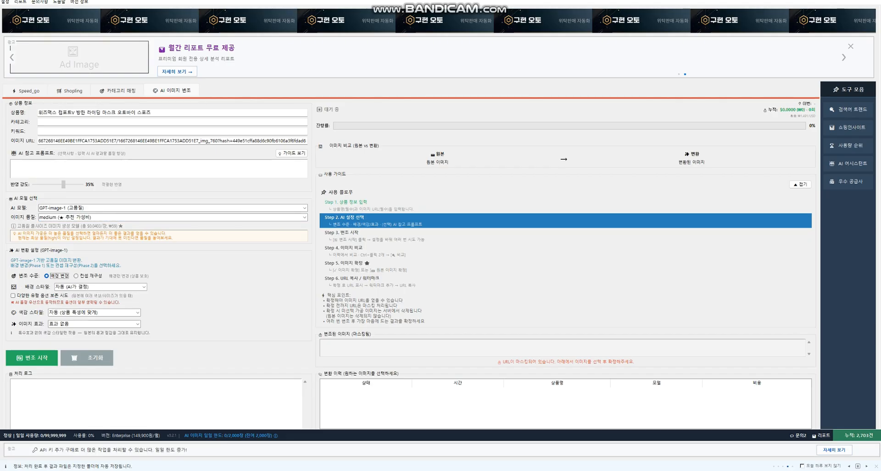
click(88, 276)
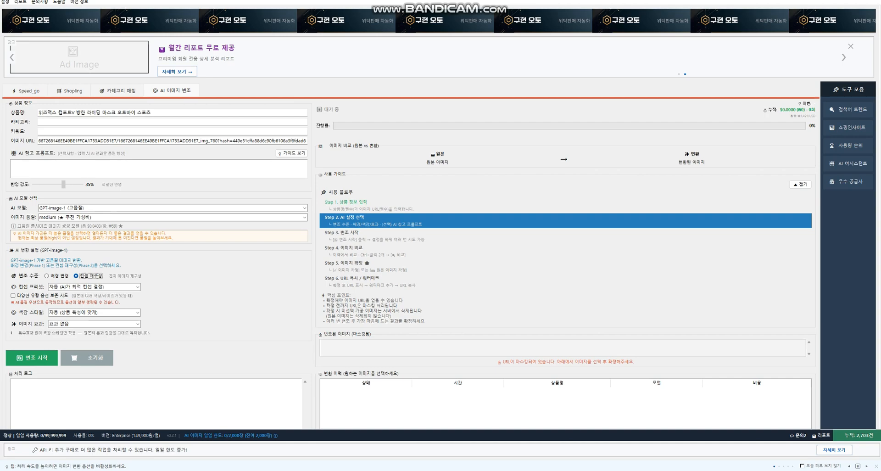
click(137, 286)
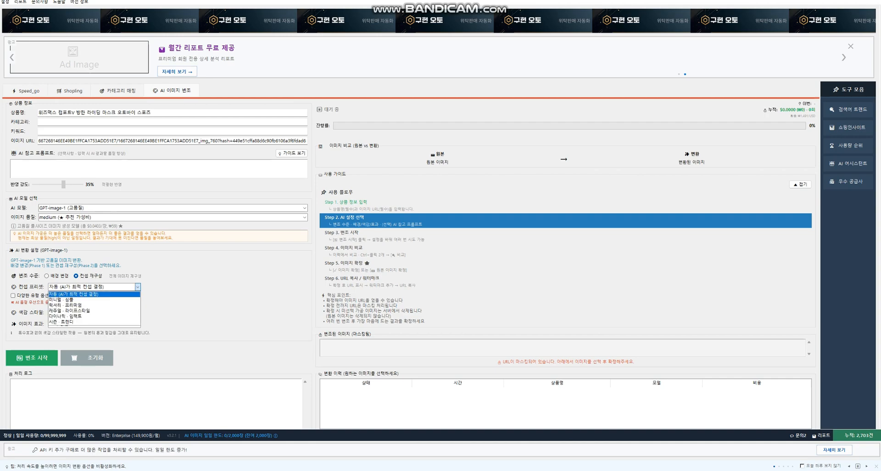
click(137, 286)
click(137, 312)
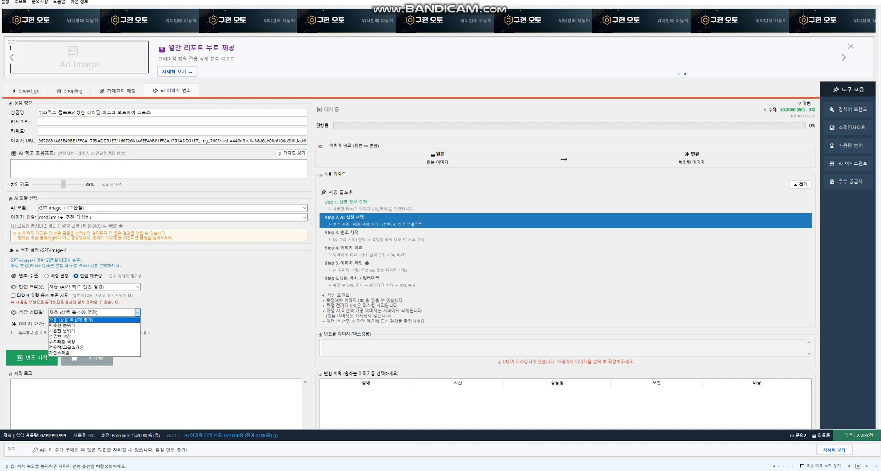
click(137, 313)
click(137, 324)
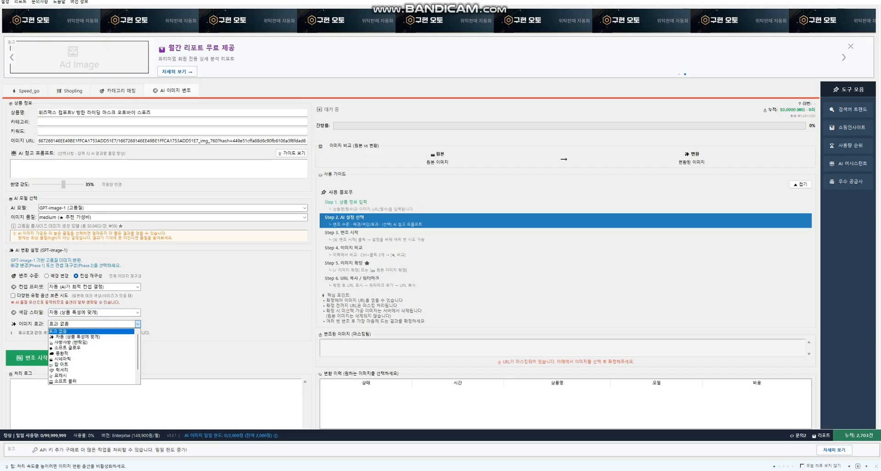
click(137, 324)
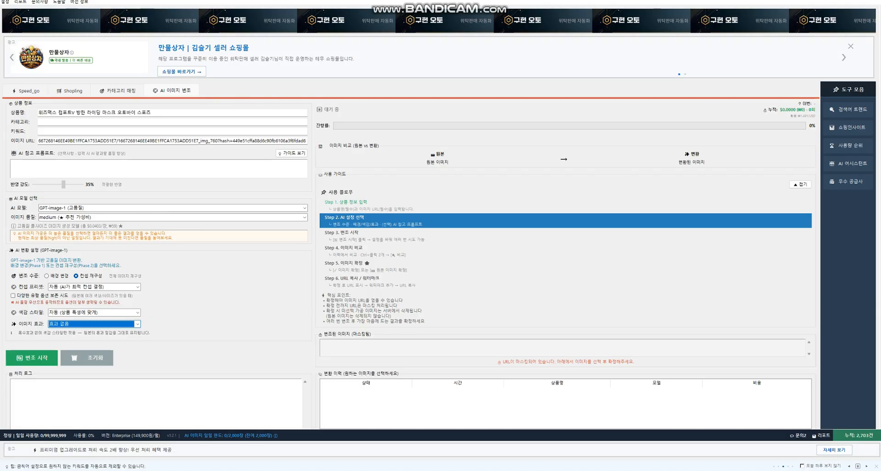
Step: Keep GPT-image-1 (고품질) as the AI model and run the 컨셉 재구성 conversion of the product image
click(172, 207)
click(173, 215)
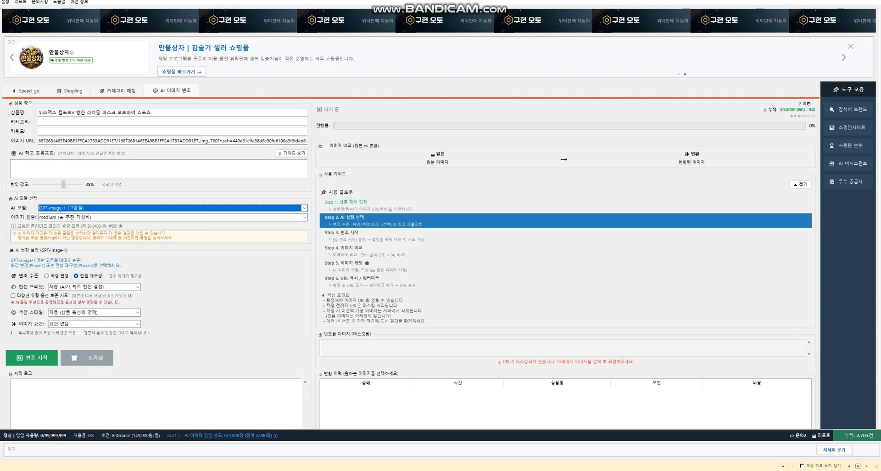
click(32, 357)
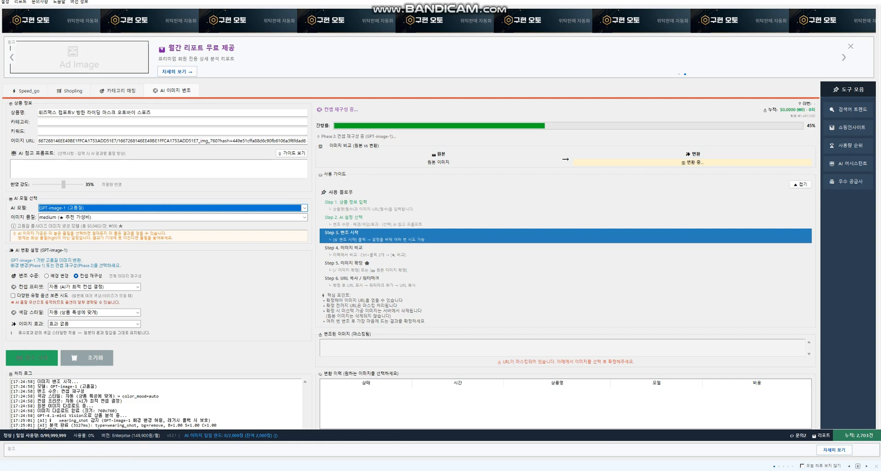
scroll(411, 218, down, 3)
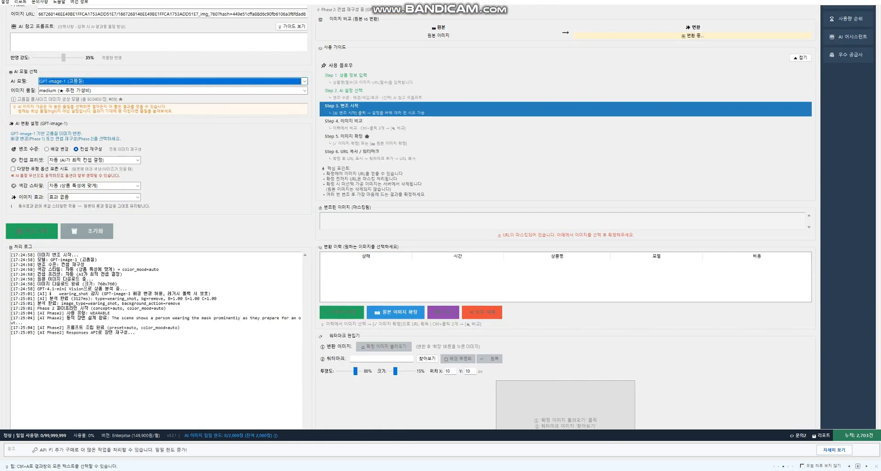
scroll(410, 218, up, 3)
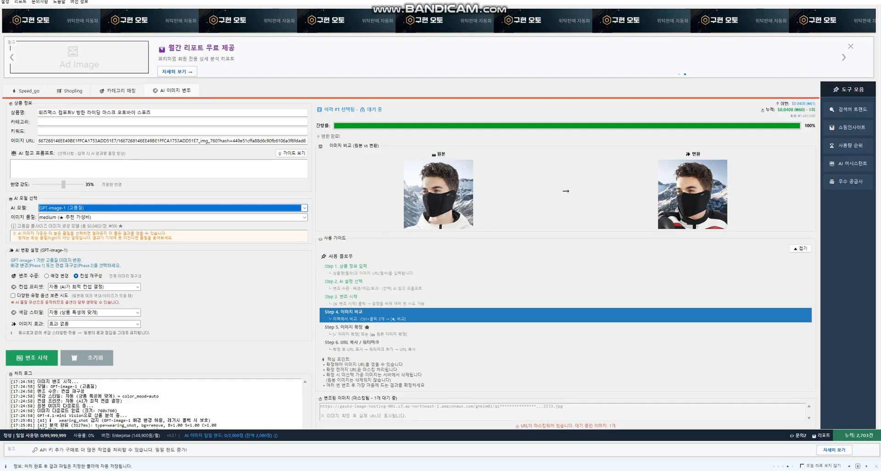
Step: Compare the original and converted images, and examine the 변환 이력 entry and the masked image URL
scroll(565, 257, down, 4)
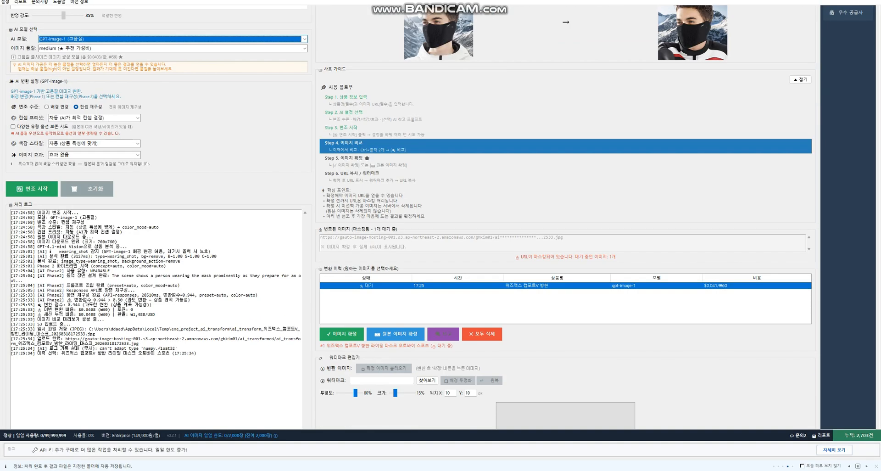
scroll(565, 257, up, 3)
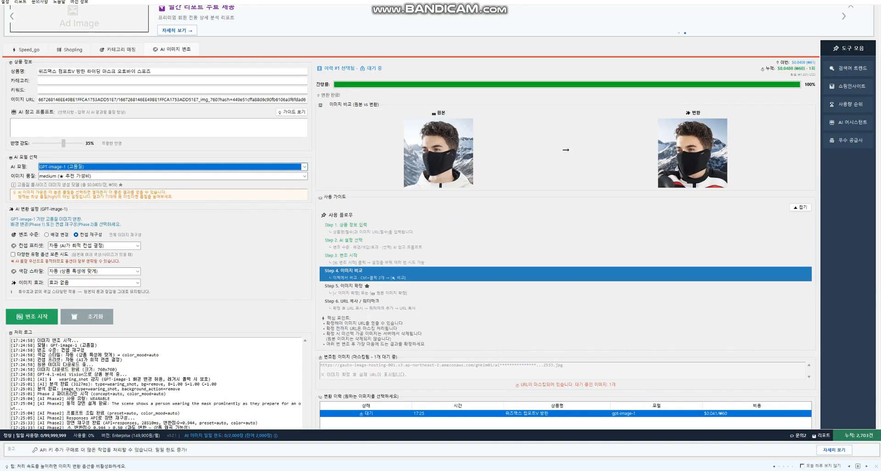
scroll(565, 257, down, 3)
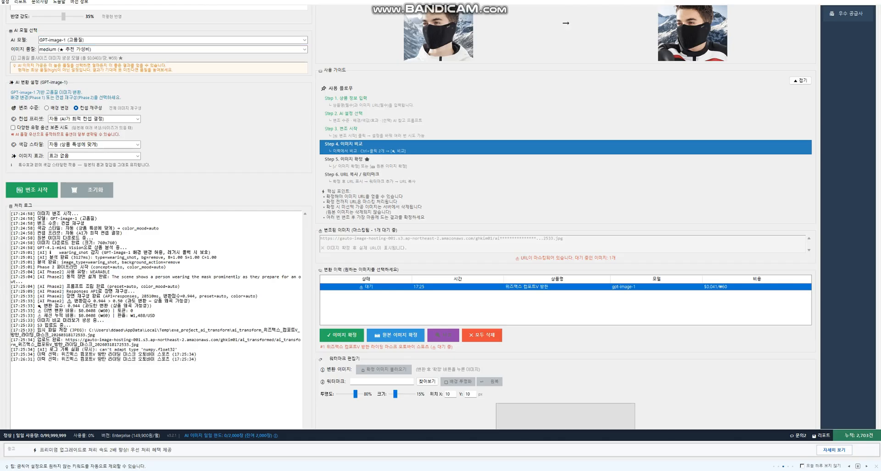
scroll(440, 216, up, 2)
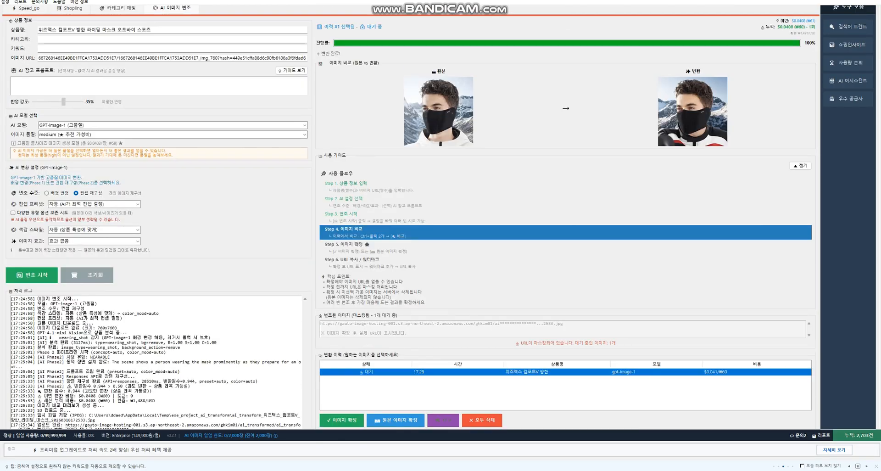
scroll(440, 216, down, 2)
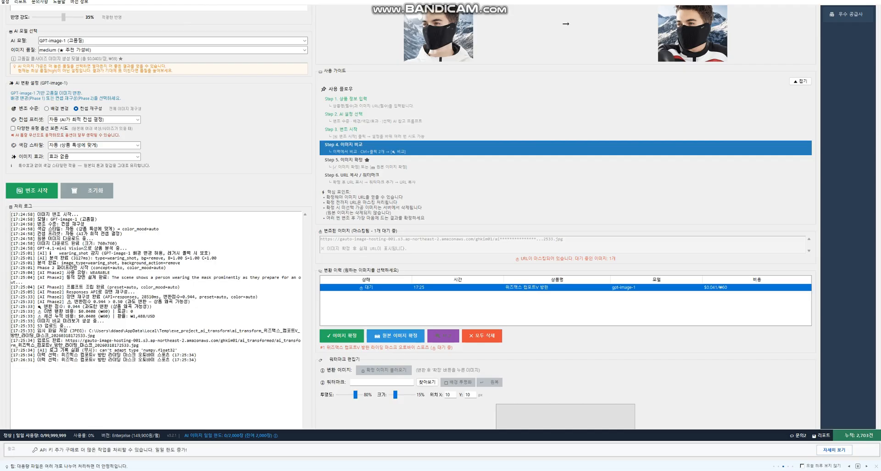
drag(562, 239, 320, 238)
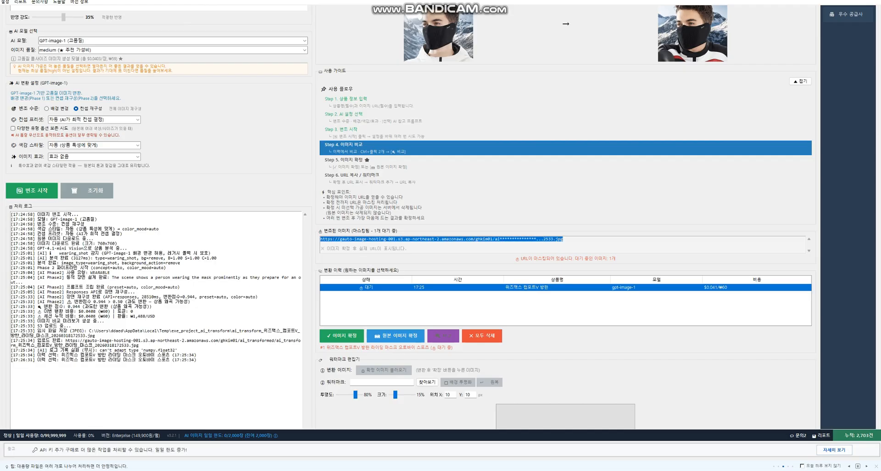
drag(499, 238, 536, 239)
click(528, 240)
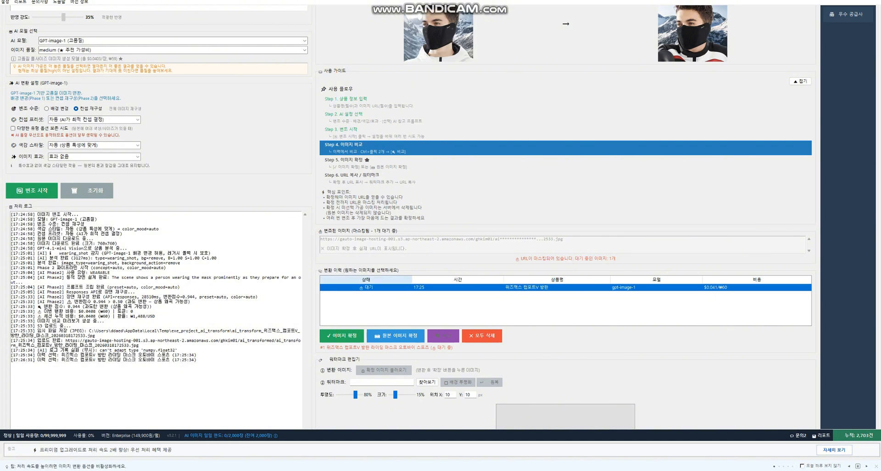
Step: Run the image conversion a second time with the same settings
scroll(441, 216, up, 4)
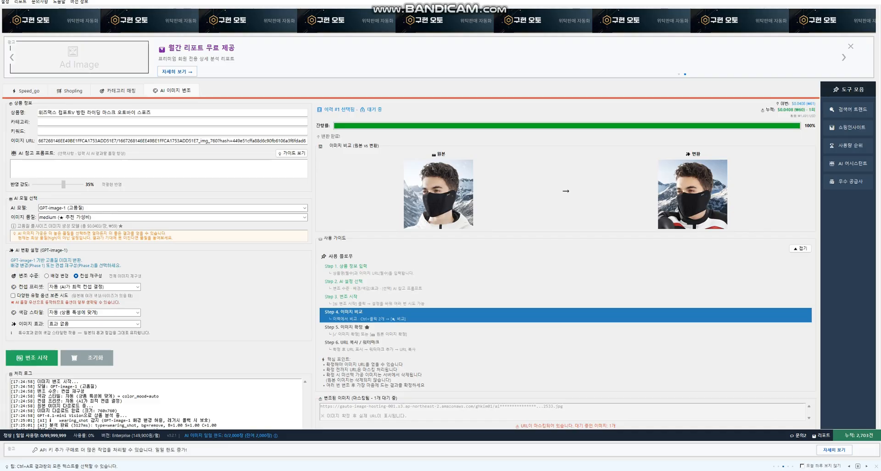
click(32, 358)
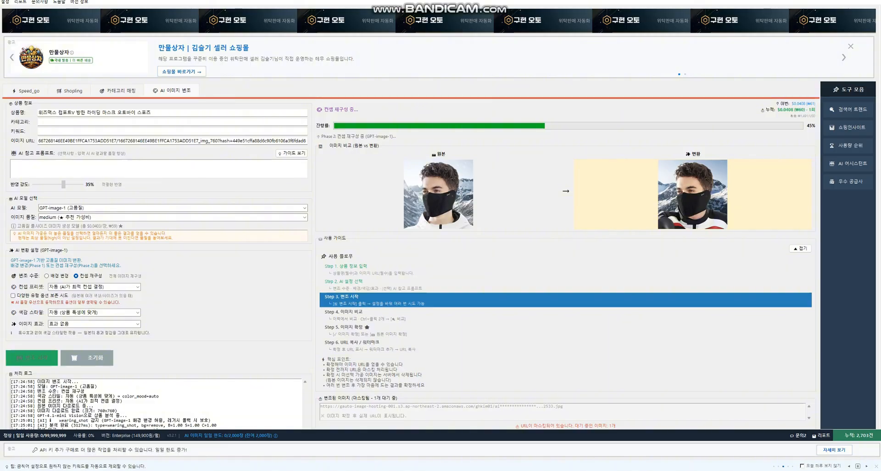
scroll(439, 217, down, 2)
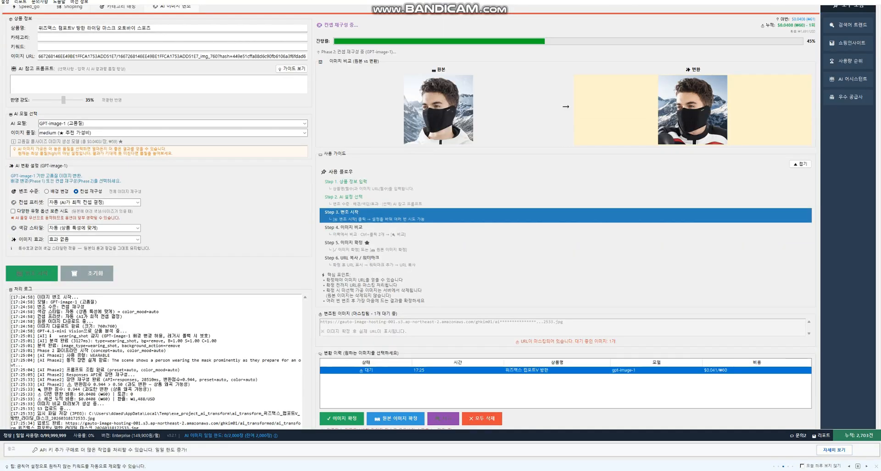
scroll(438, 217, up, 1)
scroll(438, 216, up, 1)
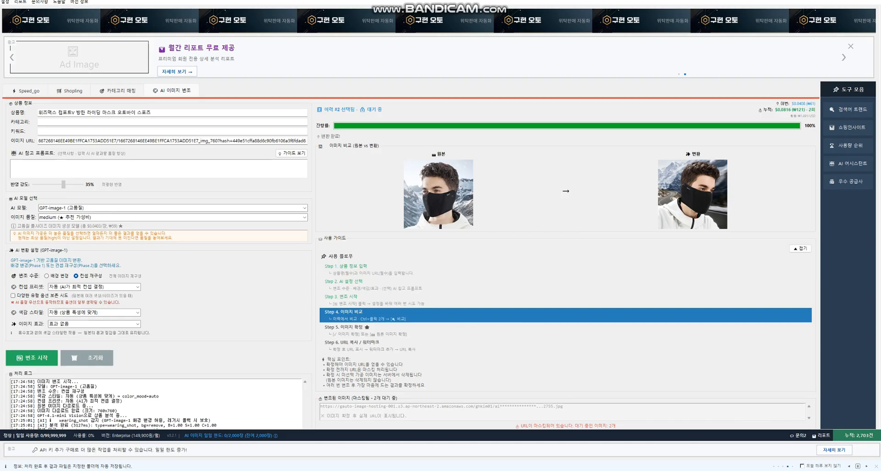
Step: Compare the two converted images by selecting the 17:25 and 17:27 entries in the 변환 이력 list
scroll(440, 238, down, 6)
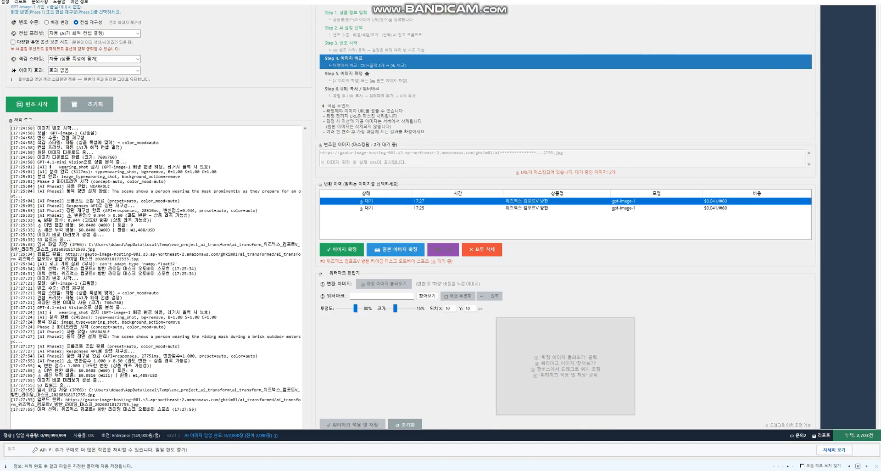
scroll(440, 238, up, 3)
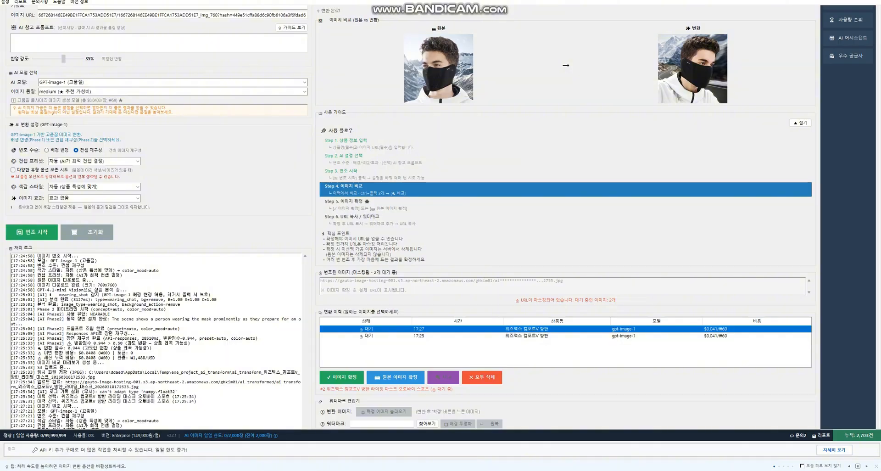
click(527, 335)
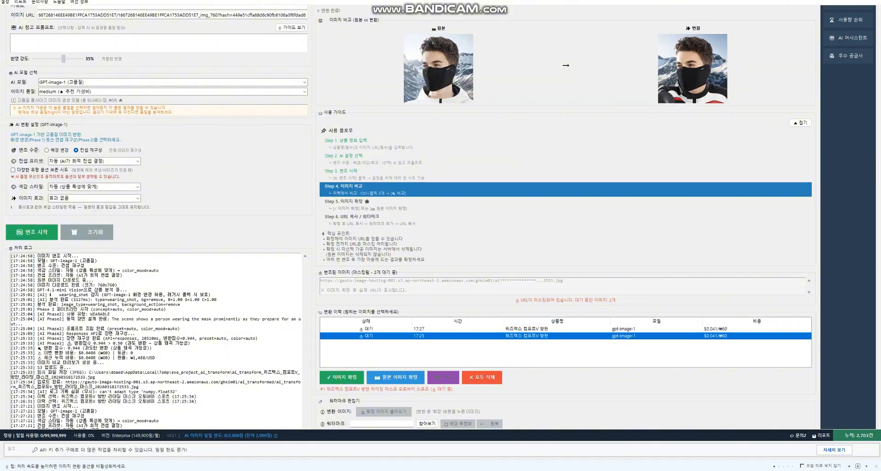
click(526, 329)
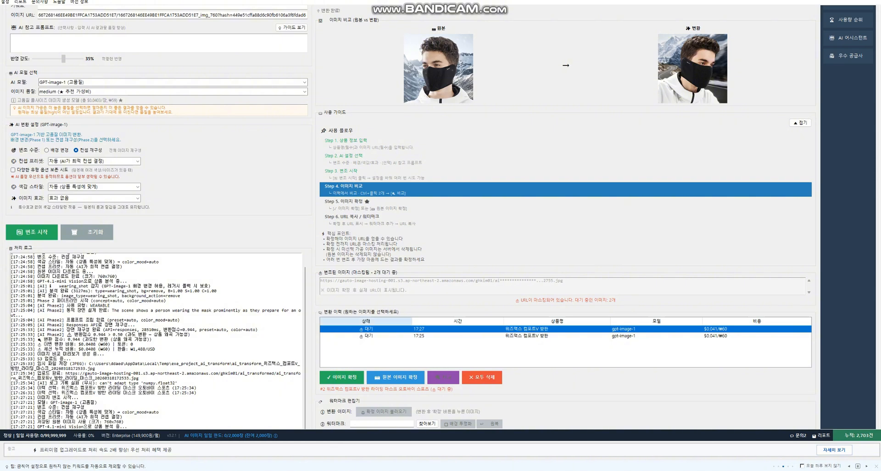
Step: Set 이미지 품질 to high (최고 품질) and 이미지 효과 to 자동 (상품 특성에 맞게), and run the conversion again
scroll(439, 238, up, 2)
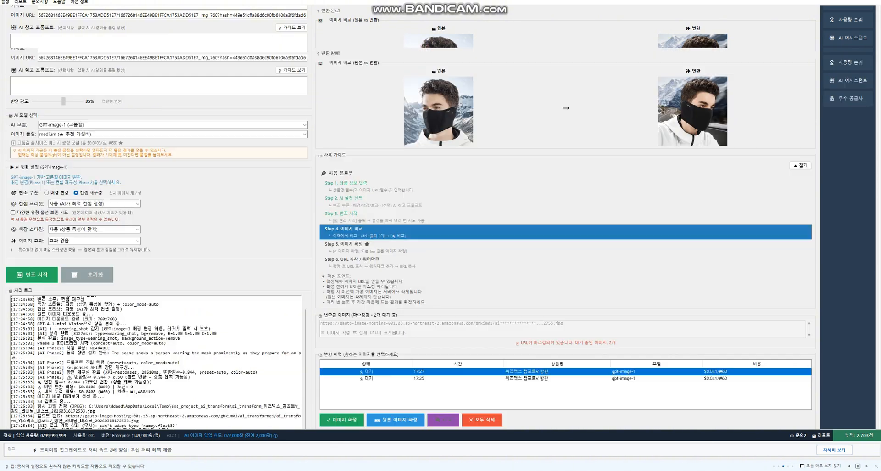
scroll(439, 238, up, 1)
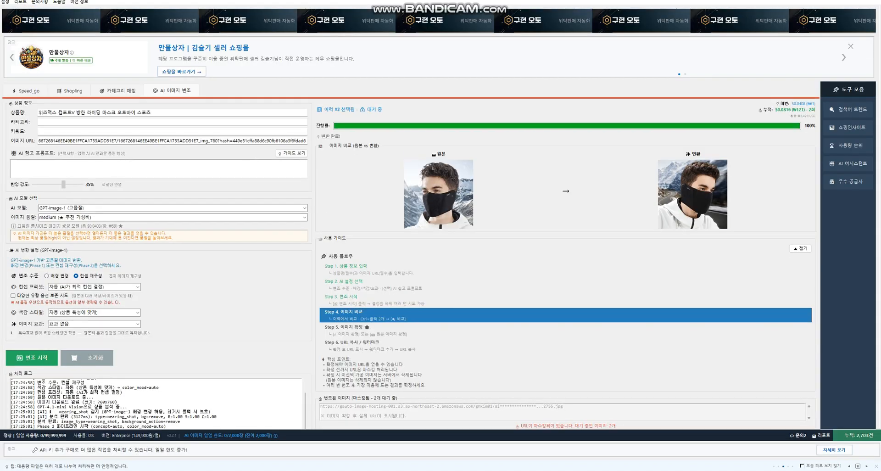
click(173, 217)
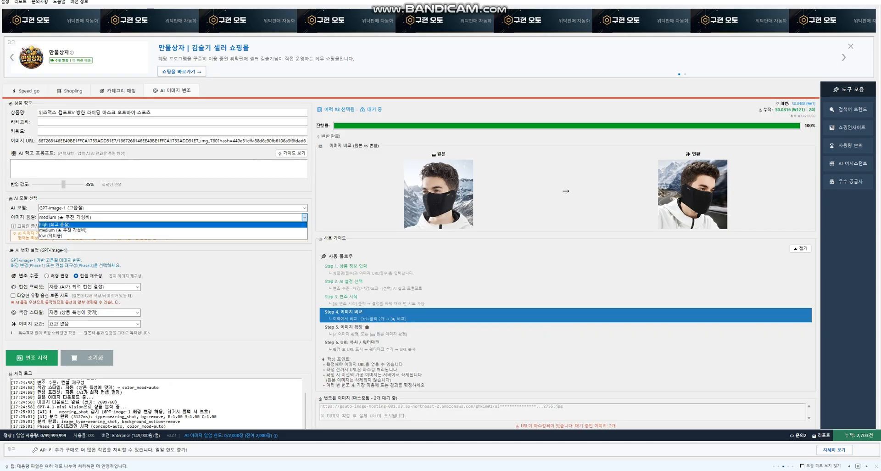
click(173, 224)
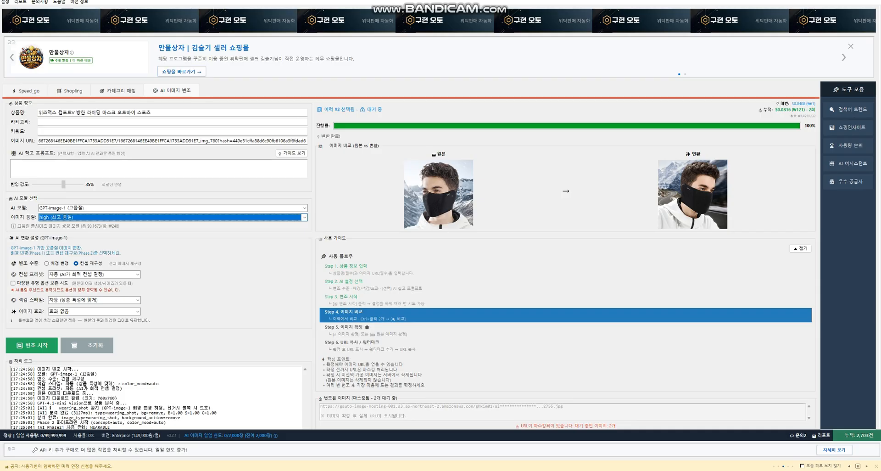
click(137, 311)
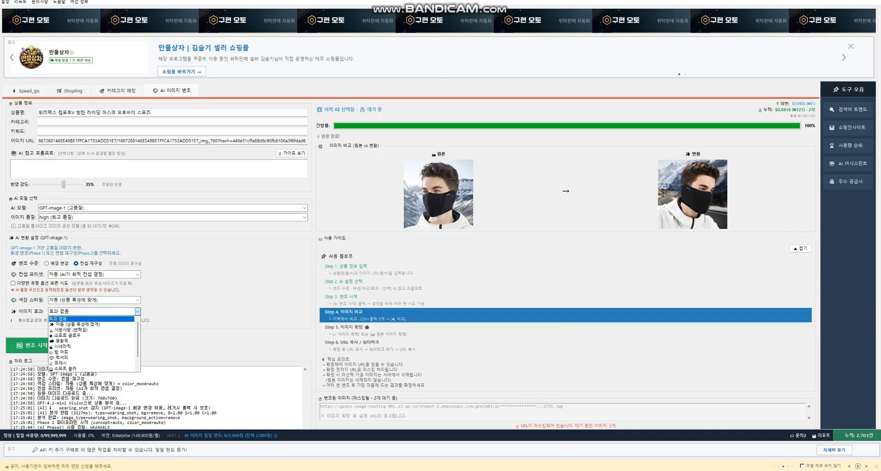
click(76, 324)
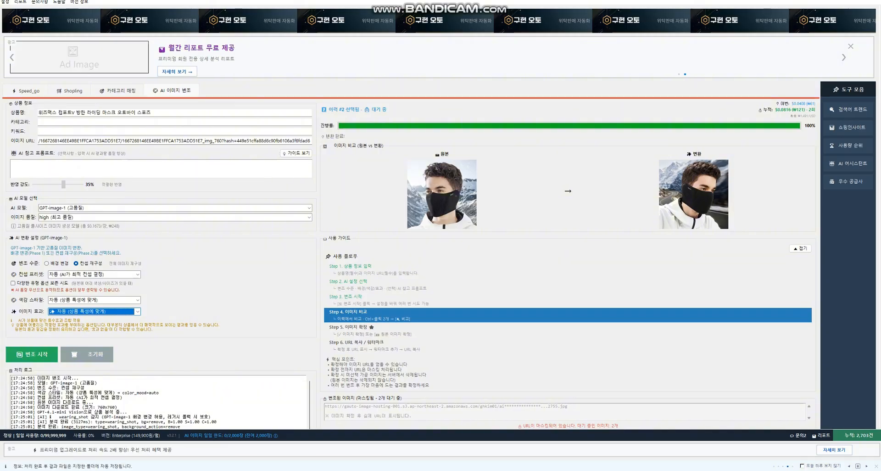
click(32, 353)
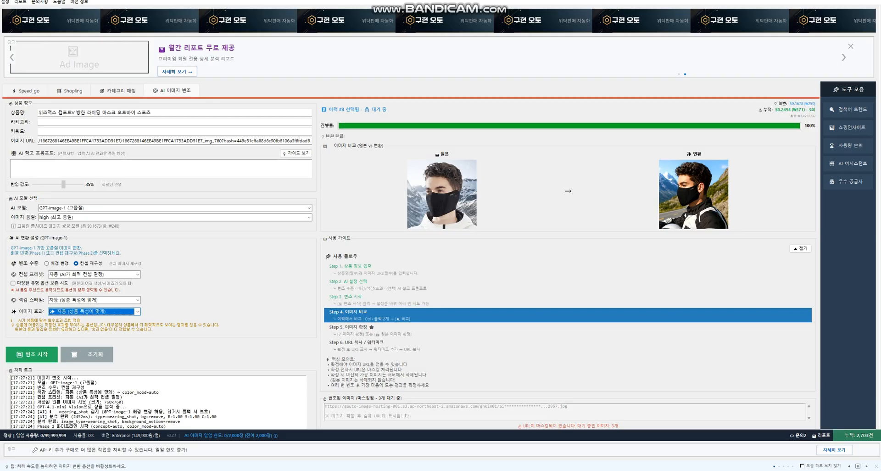
Step: Examine the high-quality conversion result, its 변환 이력 entry and the processing log
scroll(441, 229, down, 3)
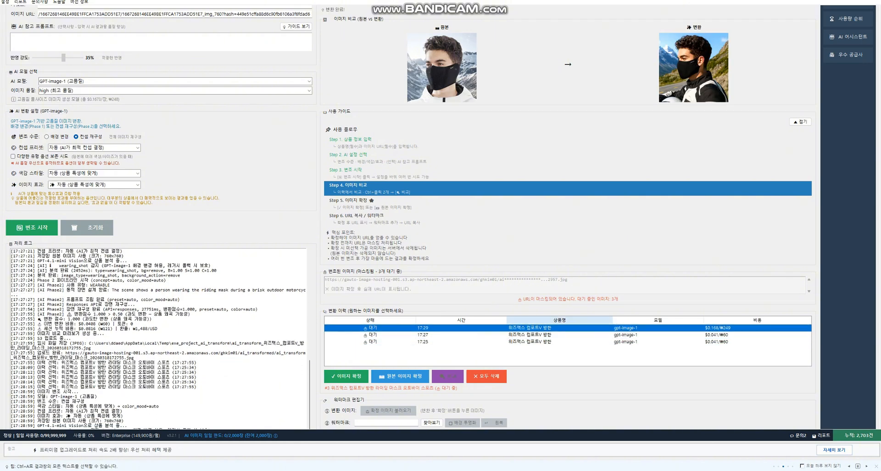
scroll(440, 215, up, 1)
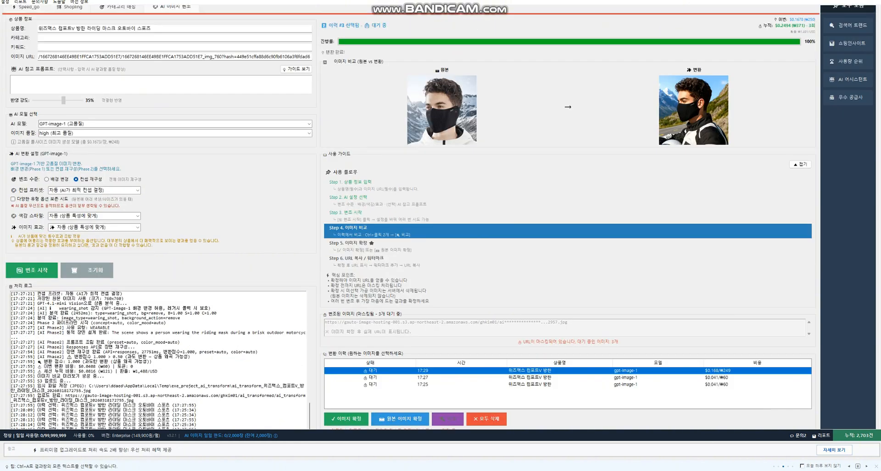
scroll(440, 216, down, 2)
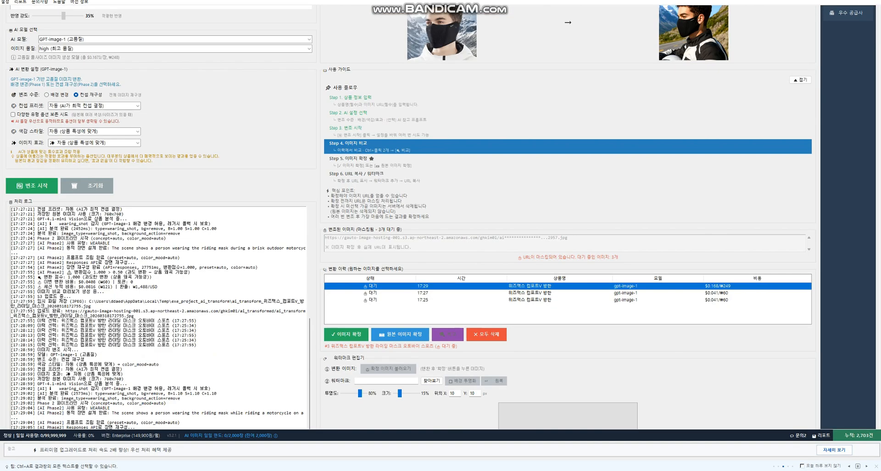
scroll(440, 216, up, 3)
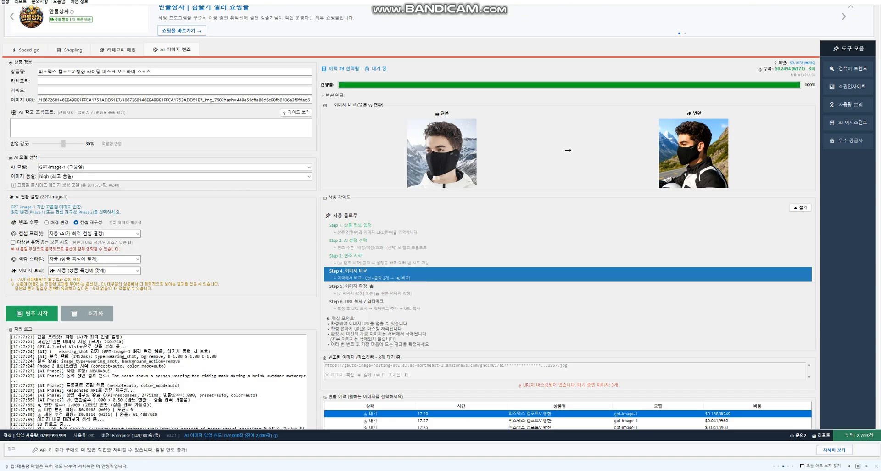
scroll(439, 221, up, 1)
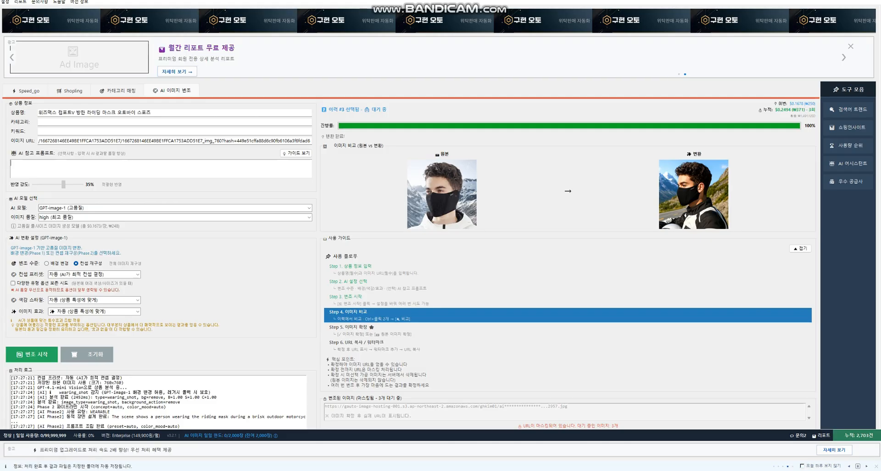
Step: Show the AI 참고 프롬프트 guide and enter the prompt "혹한의 거친 환경에서 체온 유출을 막아주는 마스크의 기능을 더 극대화해서 표현해줬으면 좋겠어."
click(295, 153)
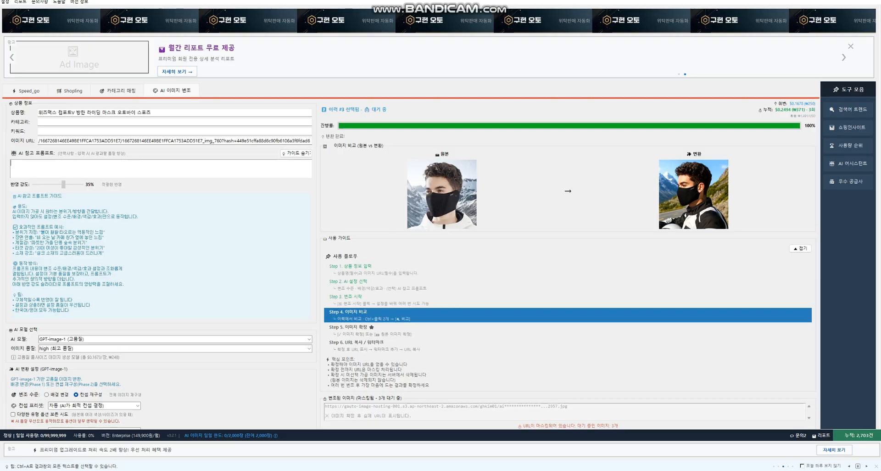
text(픽한의 추위에서)
key(BackSpace)
key(BackSpace)
key(BackSpace)
text(게)
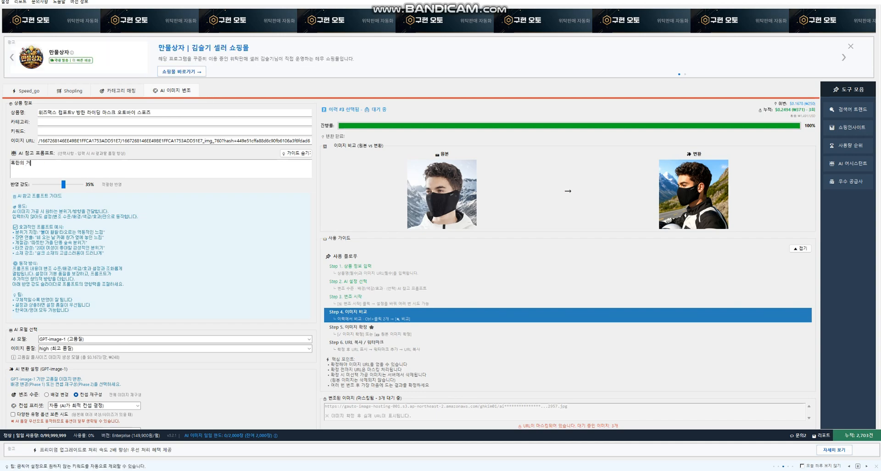
text(친 환ㄱ)
text(에서)
text( 체온 유출을)
text( 막아주는)
text( 마)
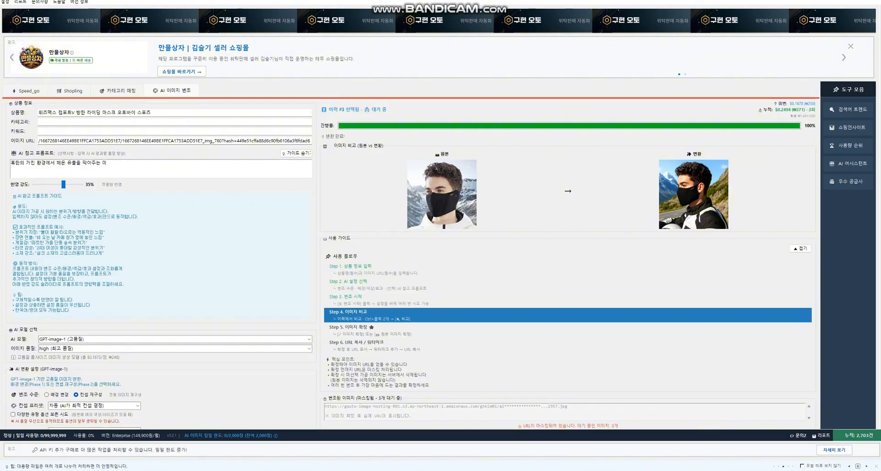
text(스크의 기능을 더 극대화해서 표현해줬으면 좋겠어.)
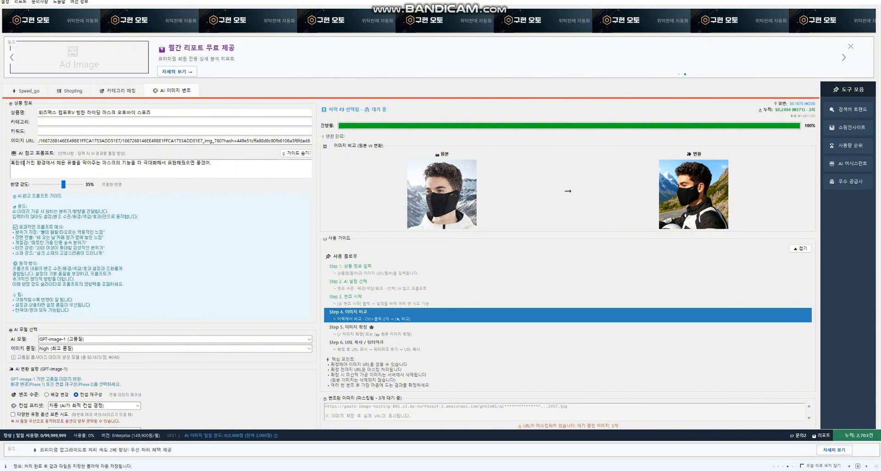
Step: Set the prompt's 반영 강도 to 50% and run the image conversion again
mouse_move(63, 184)
mouse_down()
mouse_move(81, 184)
mouse_move(63, 184)
mouse_up()
drag(63, 183, 34, 184)
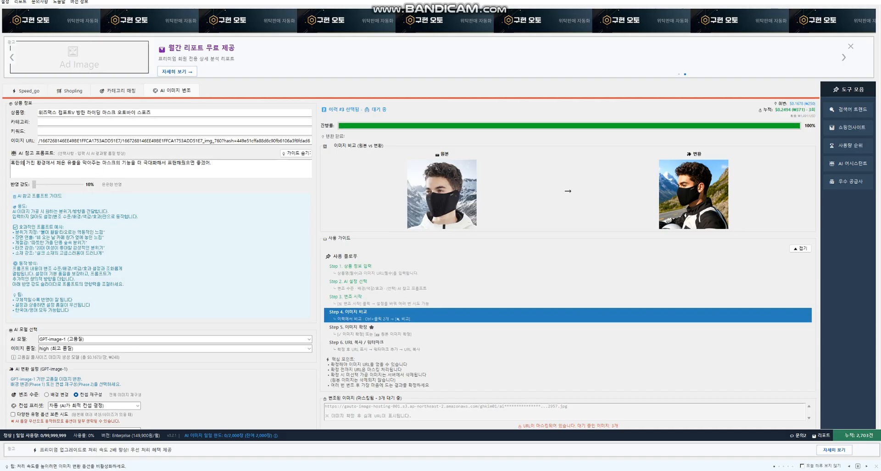
drag(34, 183, 63, 184)
drag(63, 184, 81, 184)
scroll(410, 220, down, 2)
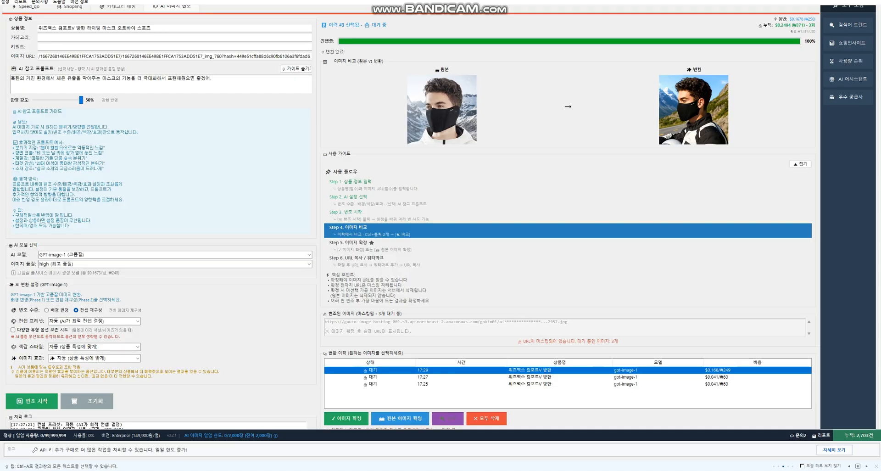
click(32, 401)
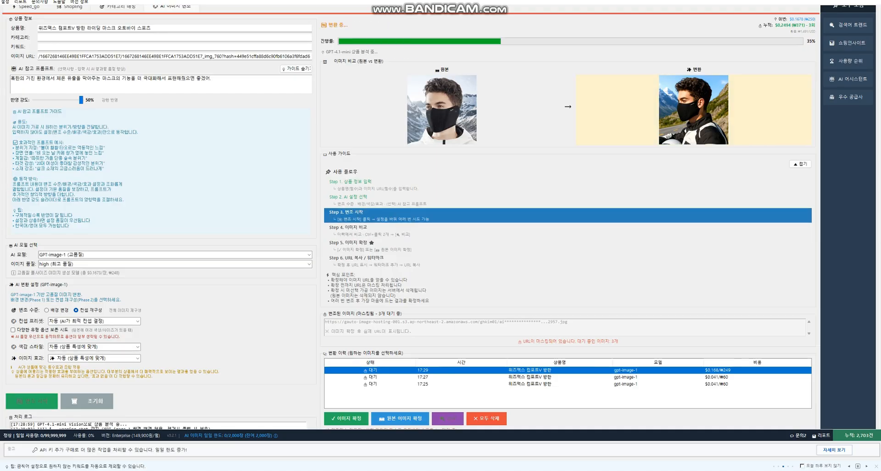
scroll(411, 220, up, 2)
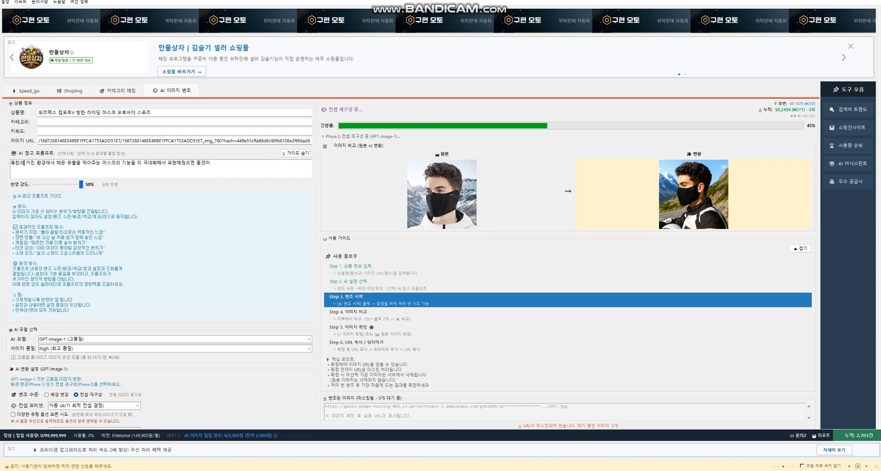
scroll(411, 221, down, 4)
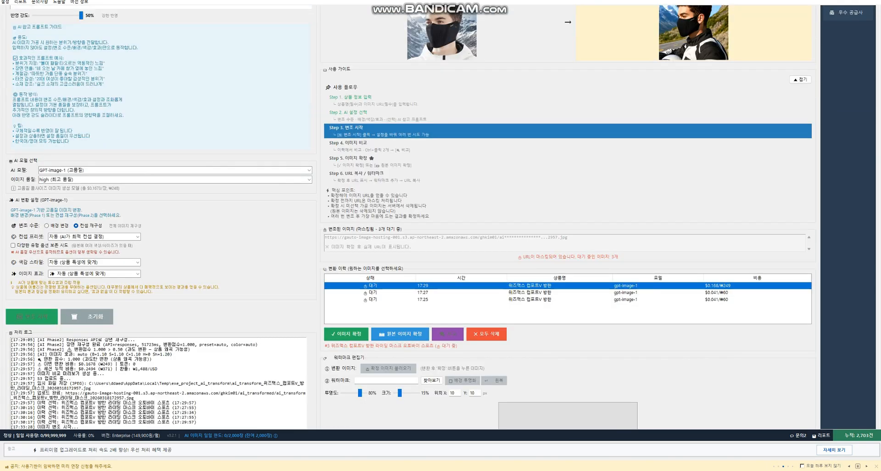
scroll(441, 229, up, 4)
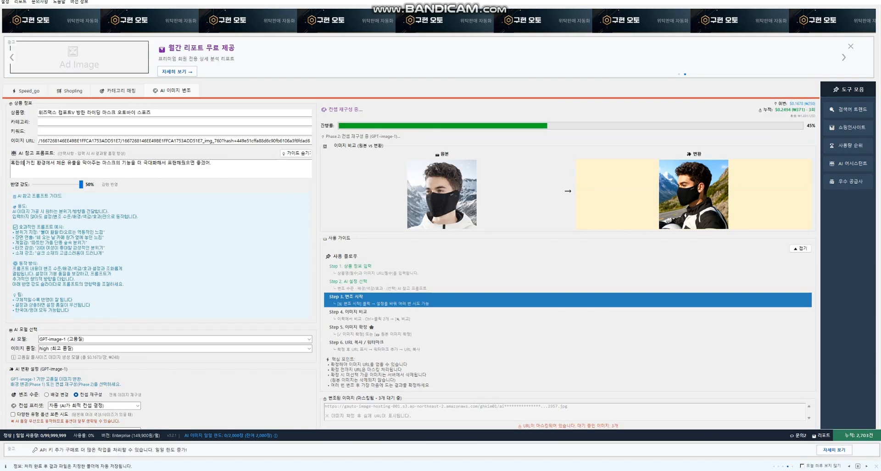
scroll(440, 220, down, 4)
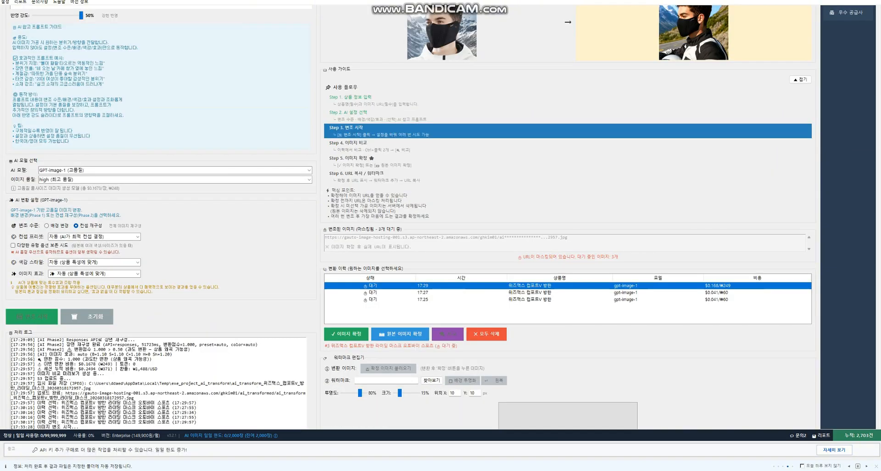
Step: Examine the image converted with the reference prompt, its 변환 이력 entry and the processing log
scroll(441, 220, up, 4)
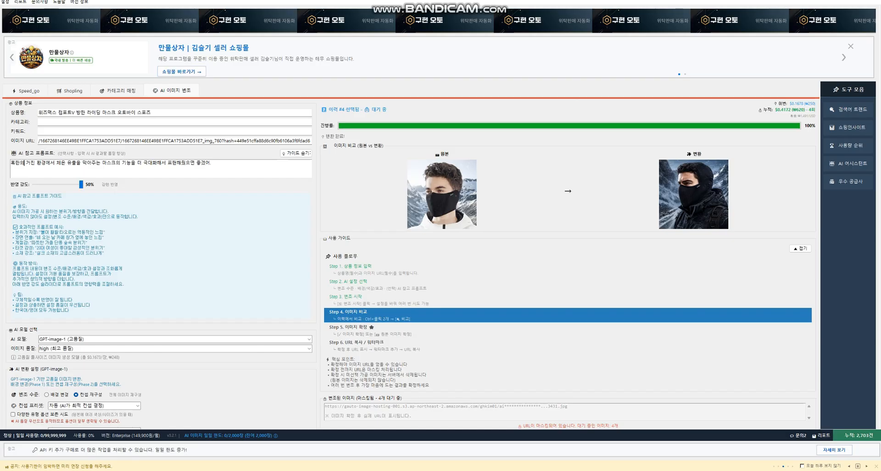
scroll(439, 216, down, 4)
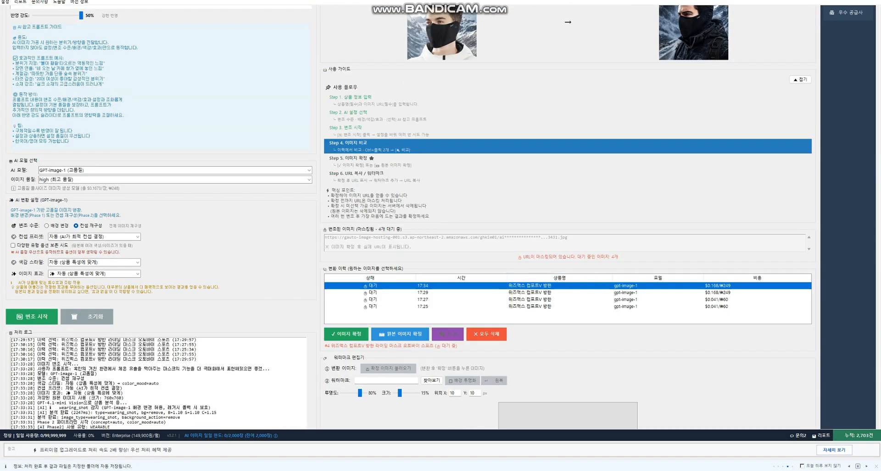
scroll(439, 216, up, 3)
scroll(440, 216, down, 3)
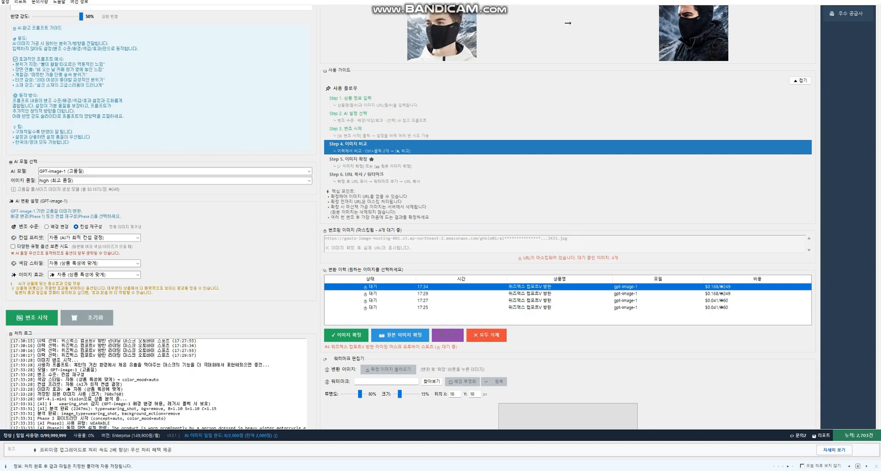
scroll(439, 216, down, 1)
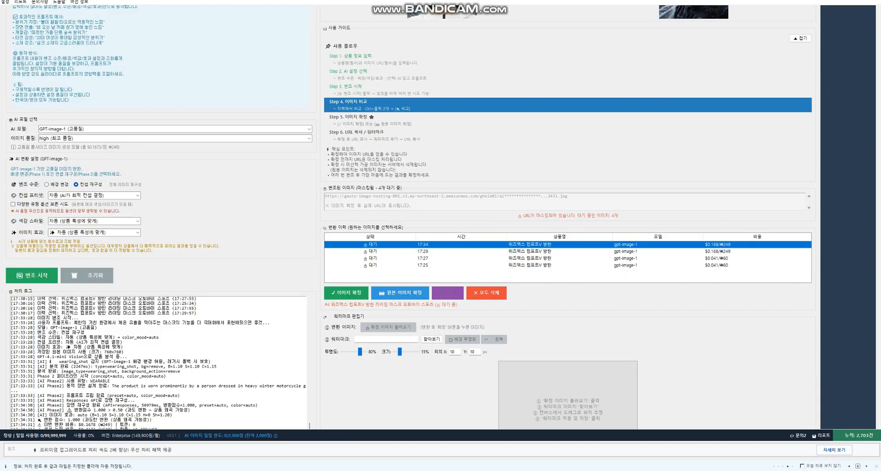
scroll(439, 216, up, 2)
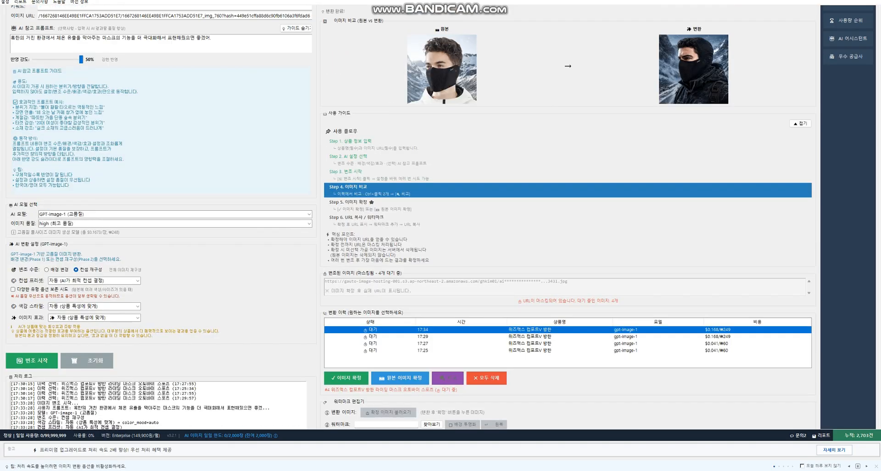
Step: Compare all converted images by going through the 17:34, 17:29, 17:27 and 17:25 entries in the 변환 이력 list
key(Down)
key(Down)
key(Down)
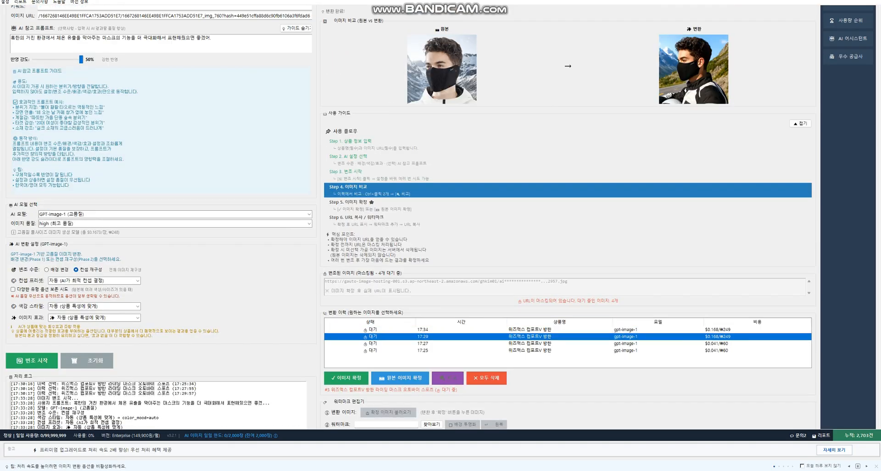
key(Up)
key(Up)
key(Up)
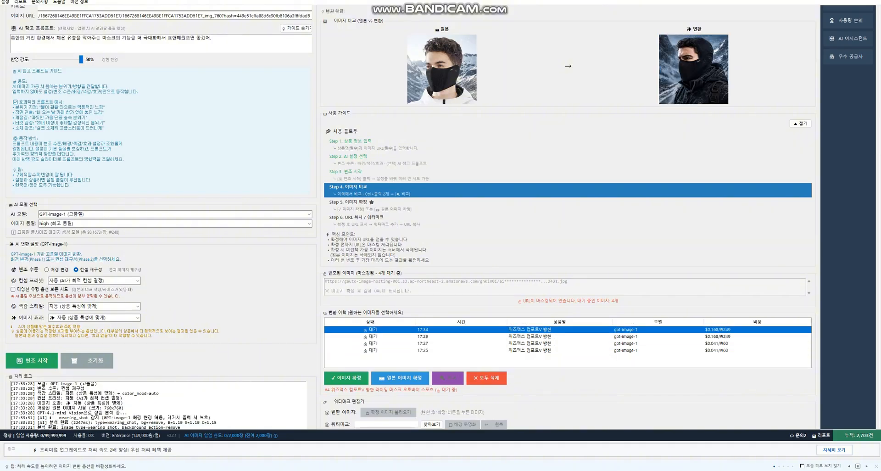
key(Down)
key(Down)
key(Down)
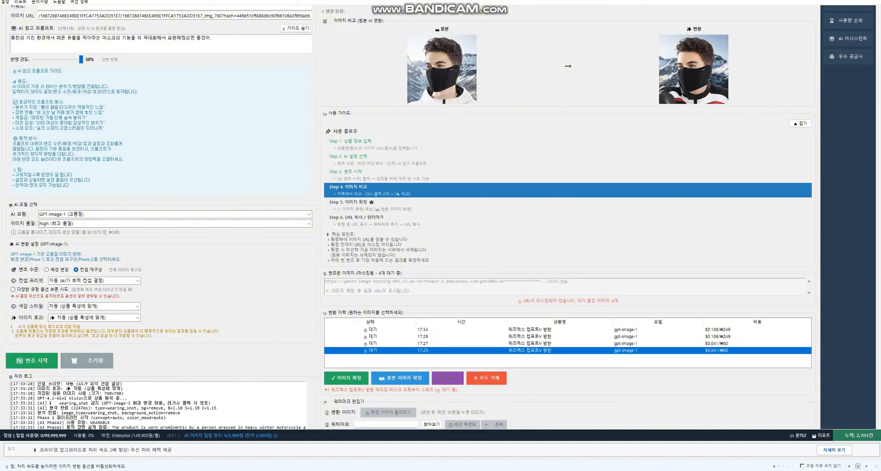
key(Up)
key(Up)
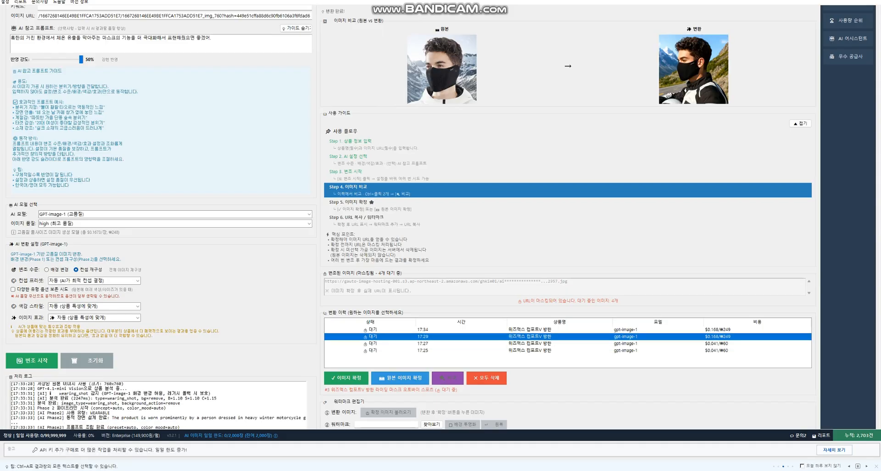
key(Up)
key(Down)
key(Down)
key(Down)
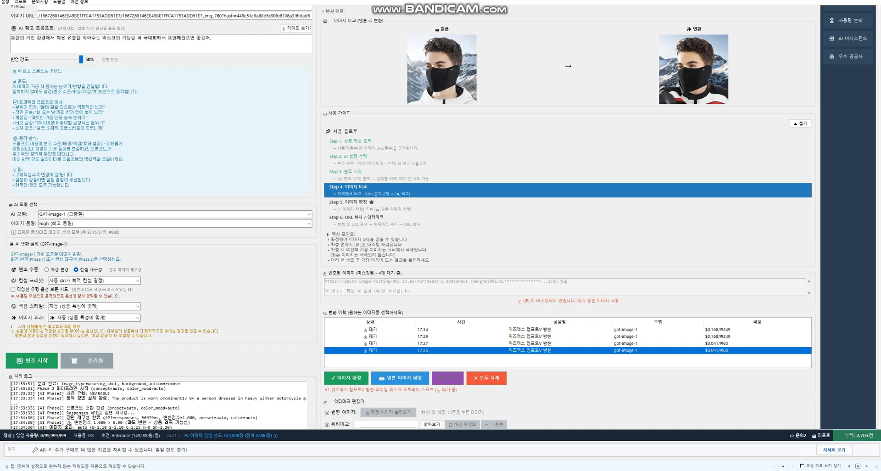
key(Up)
key(Up)
key(Up)
key(Down)
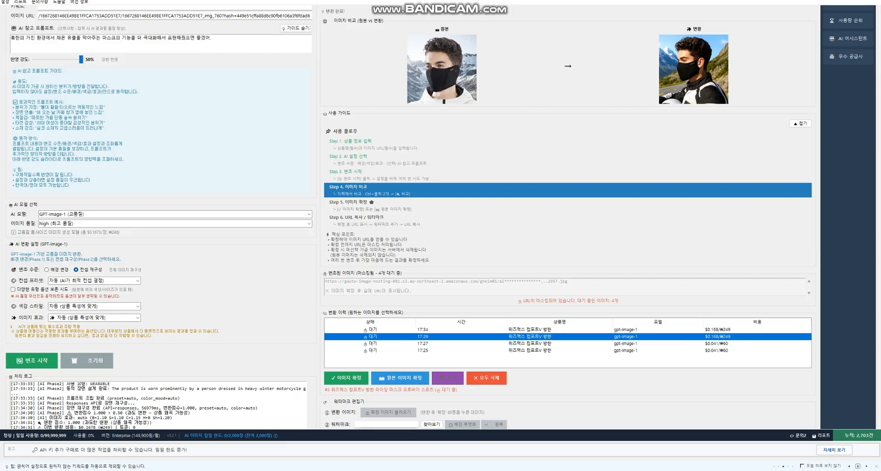
key(Up)
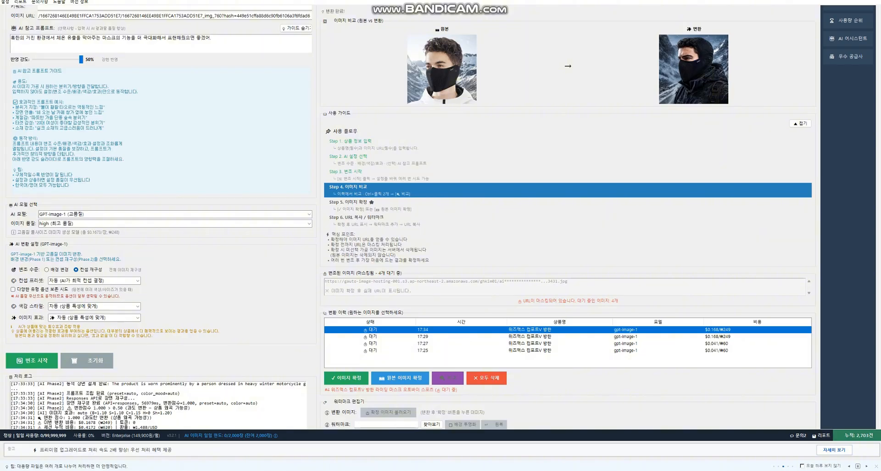
Step: Compare the 17:34 and 17:29 history images side by side in the comparison window, and close it
key(shift+Down)
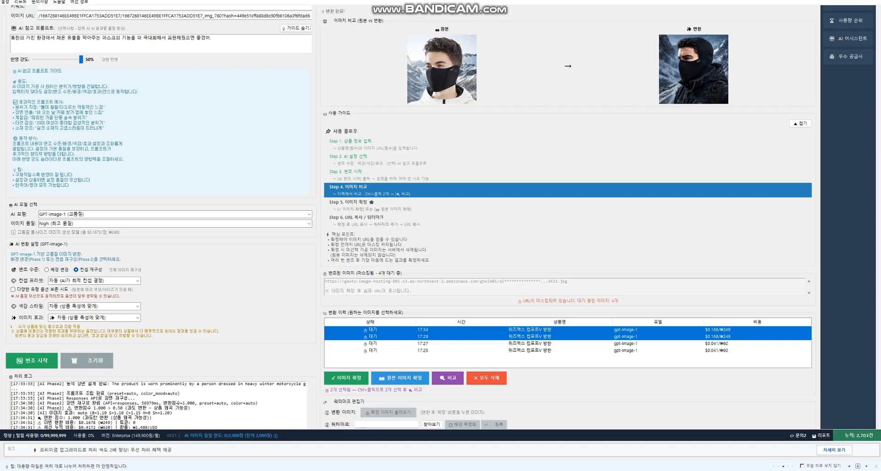
click(448, 377)
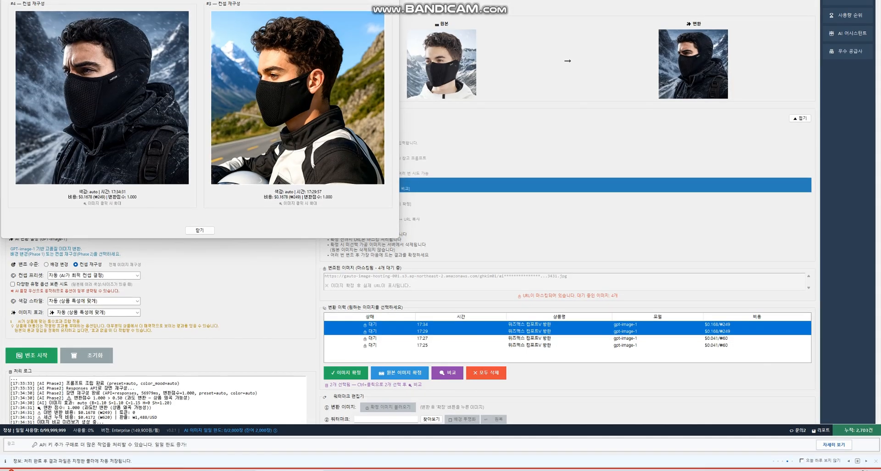
drag(200, 0, 248, 33)
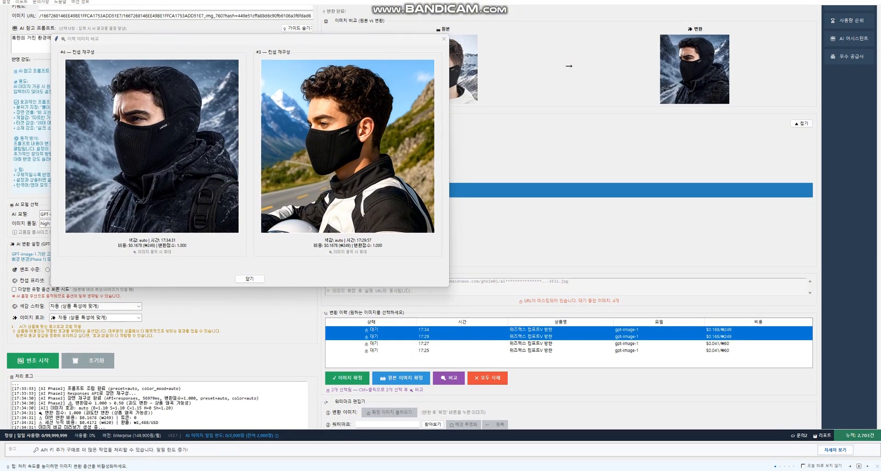
drag(229, 39, 295, 65)
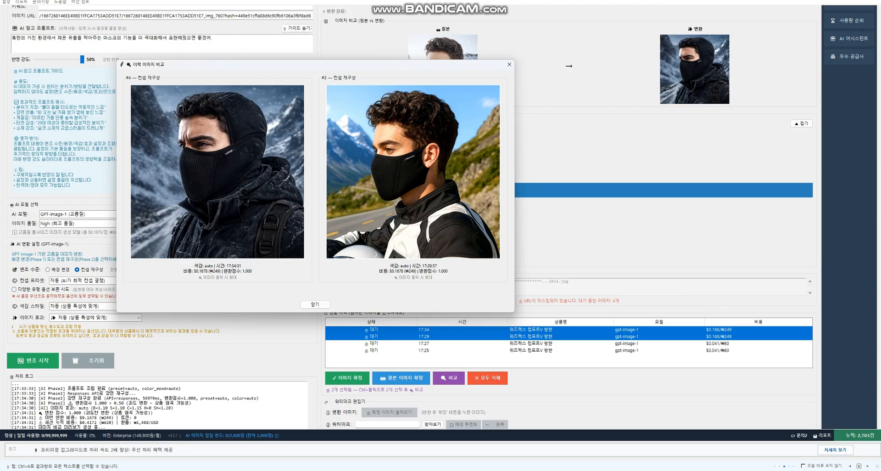
click(315, 304)
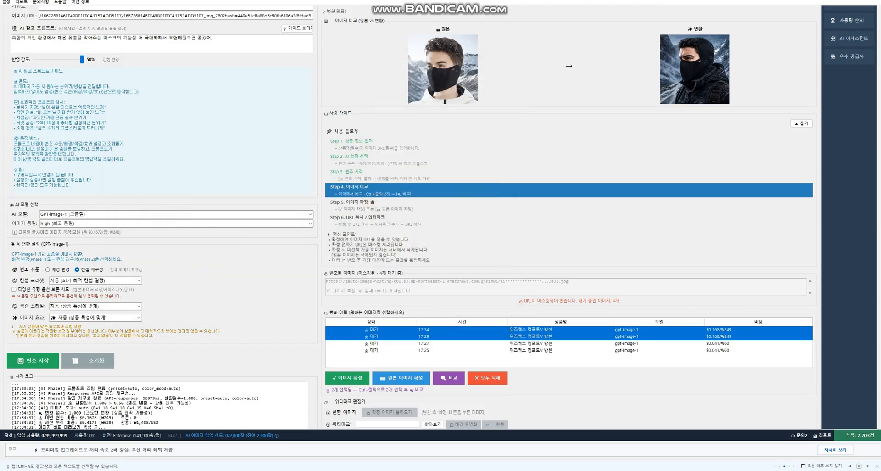
Step: Finalize the 17:34 image from the 변환 이력 list and accept deletion of the unselected converted images
click(424, 330)
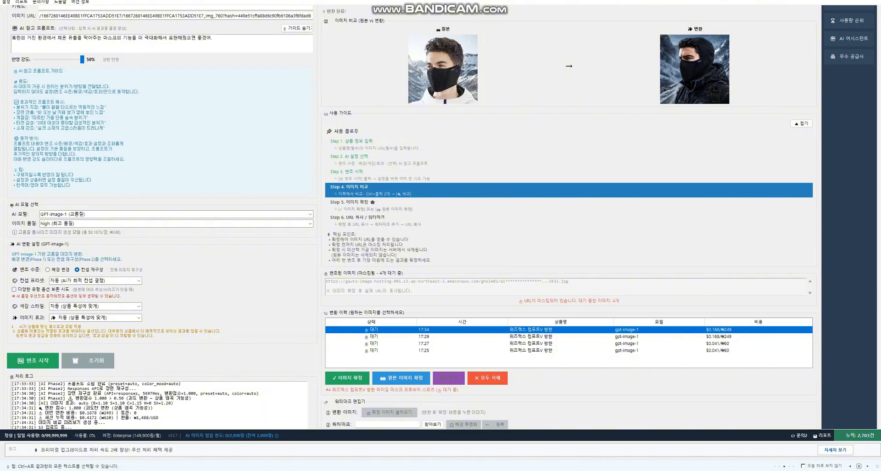
click(350, 377)
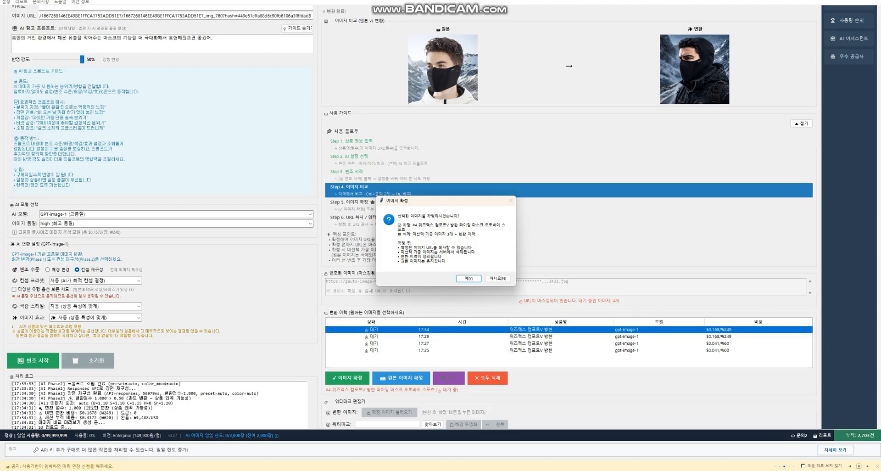
key(Return)
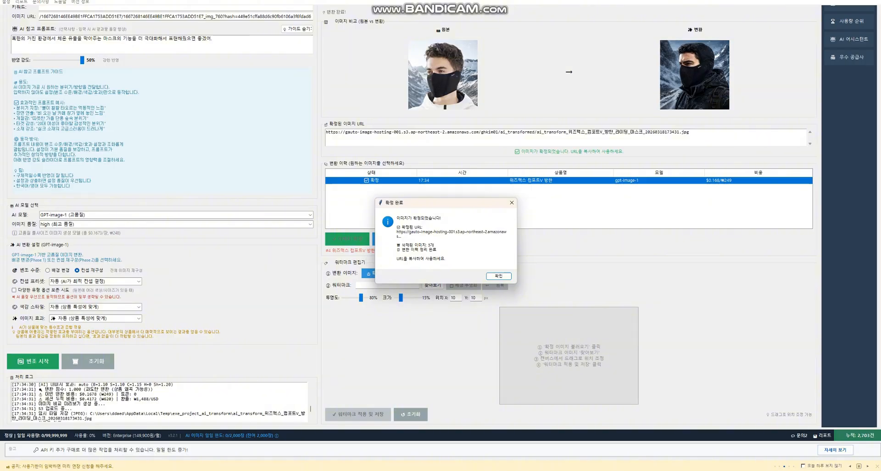
key(Return)
Step: Examine the finalized image's full address in the 확정된 이미지 URL field and its 변환 이력 entry
drag(689, 133, 327, 132)
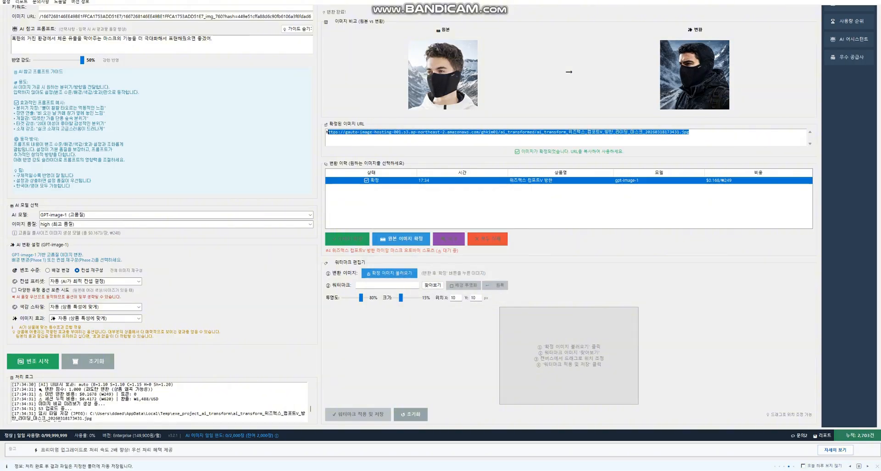
scroll(569, 229, up, 2)
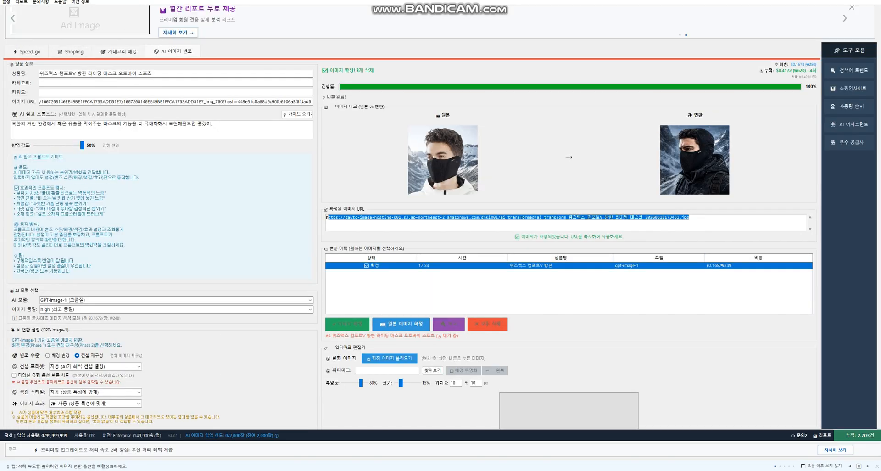
drag(691, 217, 326, 217)
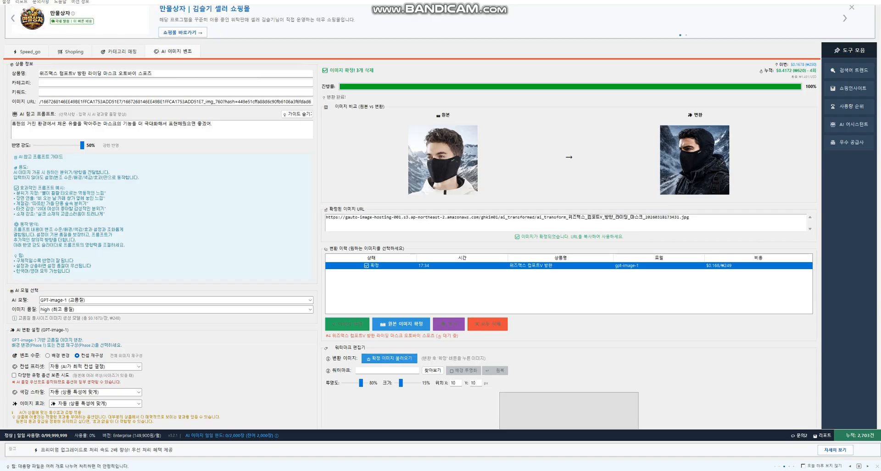
scroll(440, 216, down, 2)
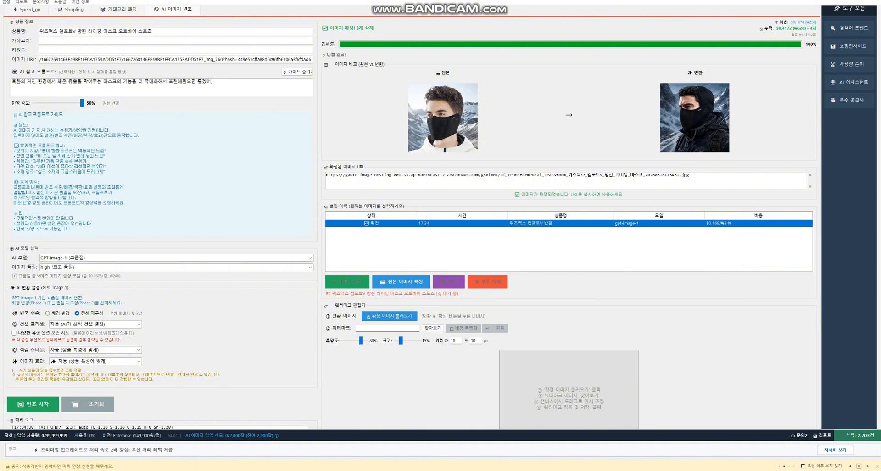
scroll(440, 215, down, 2)
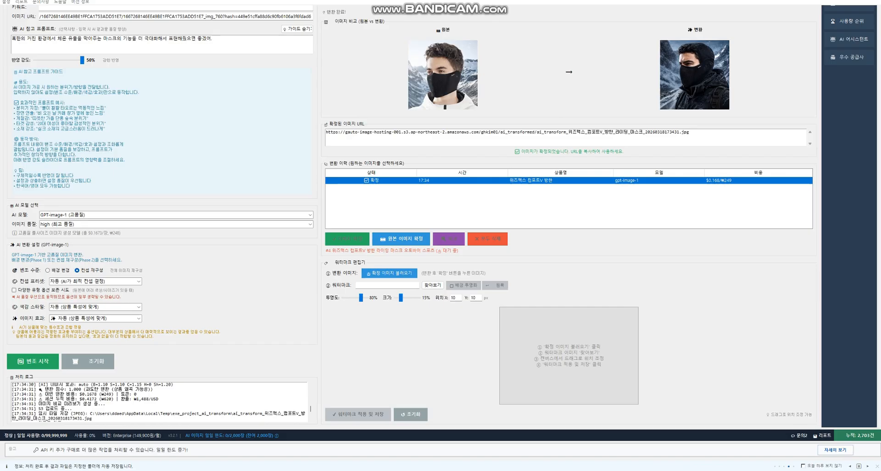
Step: Load the finalized image into the 워터마크 편집기 and choose Graident Ai Robot from 다운로드/graident-ai-robot-vectorart as the watermark
click(389, 273)
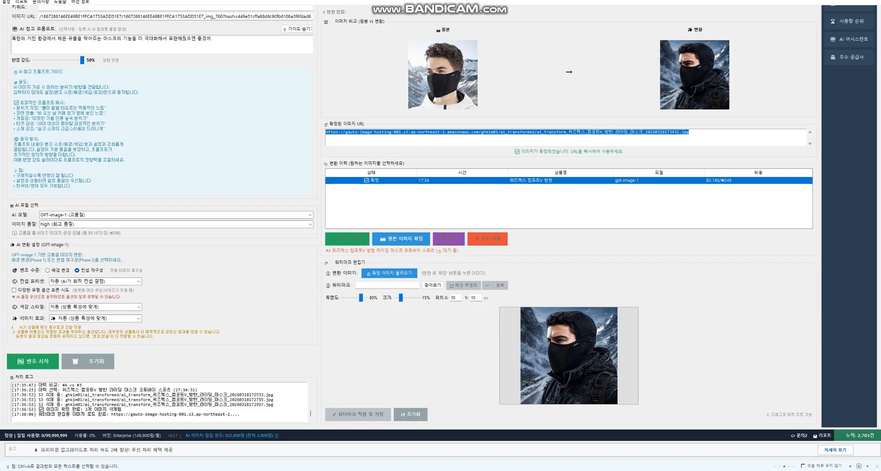
click(432, 284)
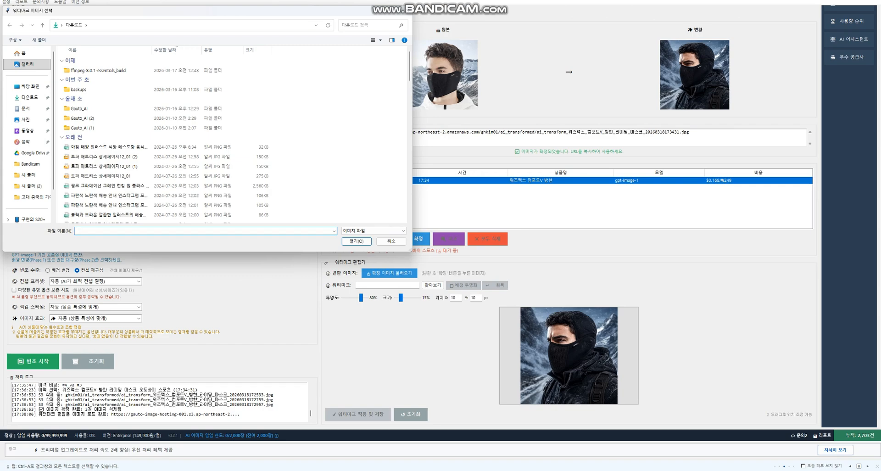
scroll(230, 138, down, 10)
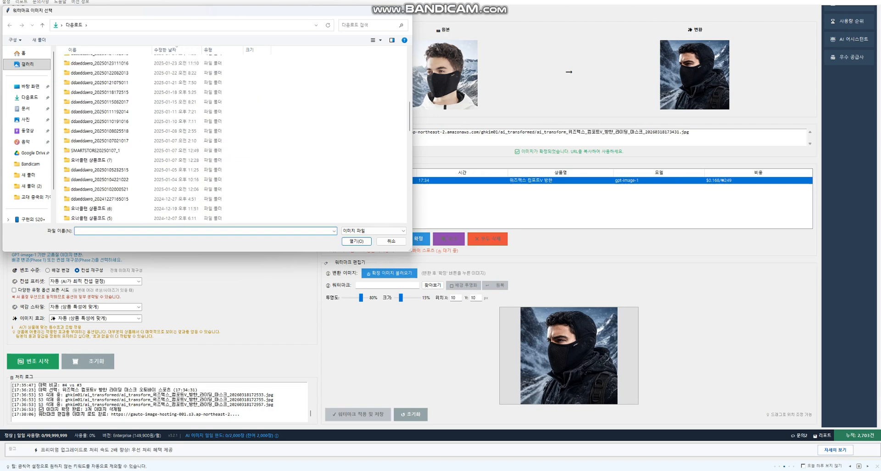
scroll(230, 138, up, 10)
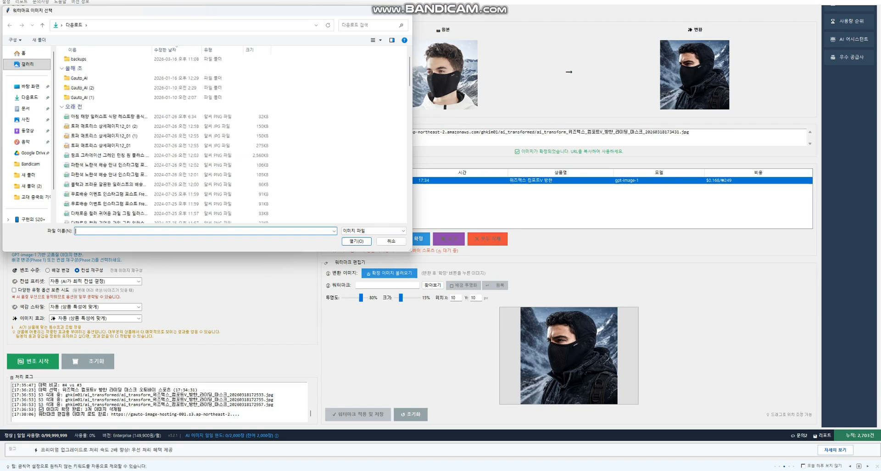
scroll(229, 137, up, 1)
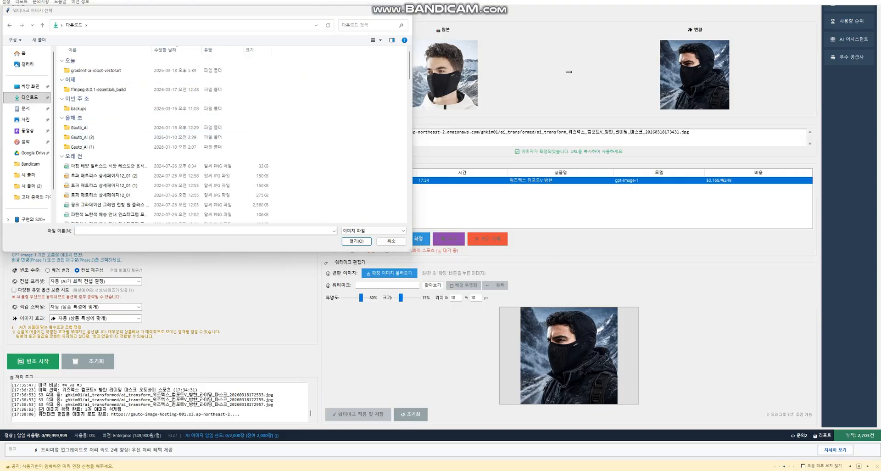
click(115, 70)
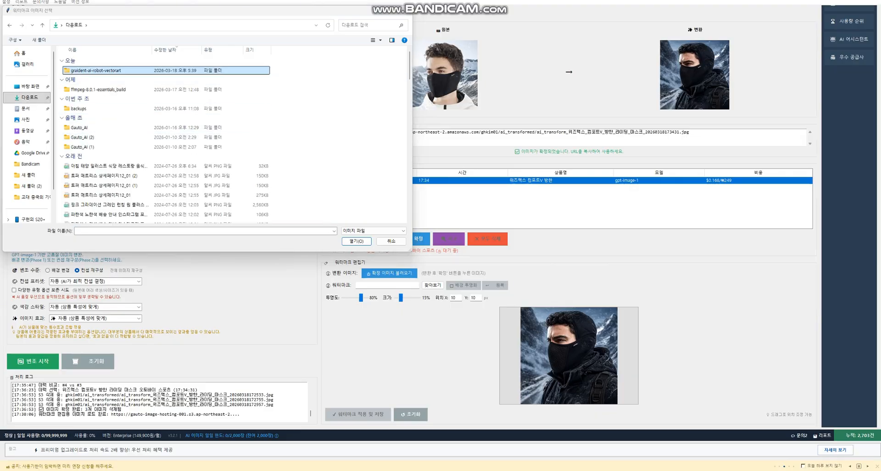
double_click(114, 70)
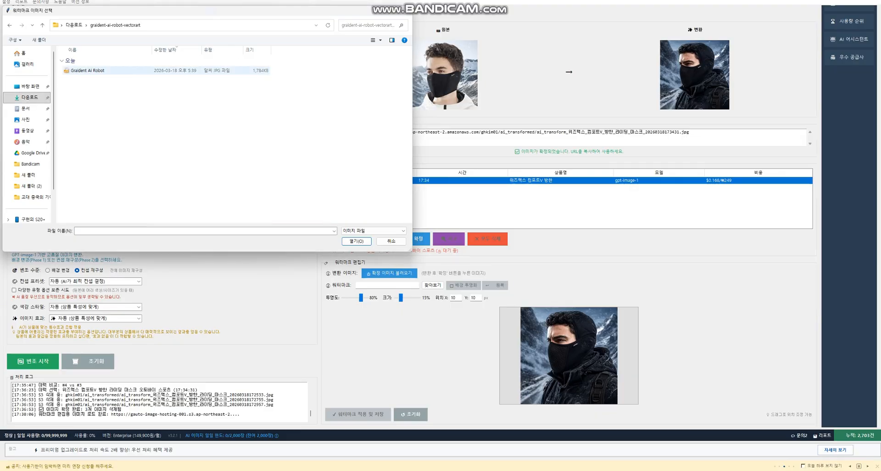
double_click(92, 70)
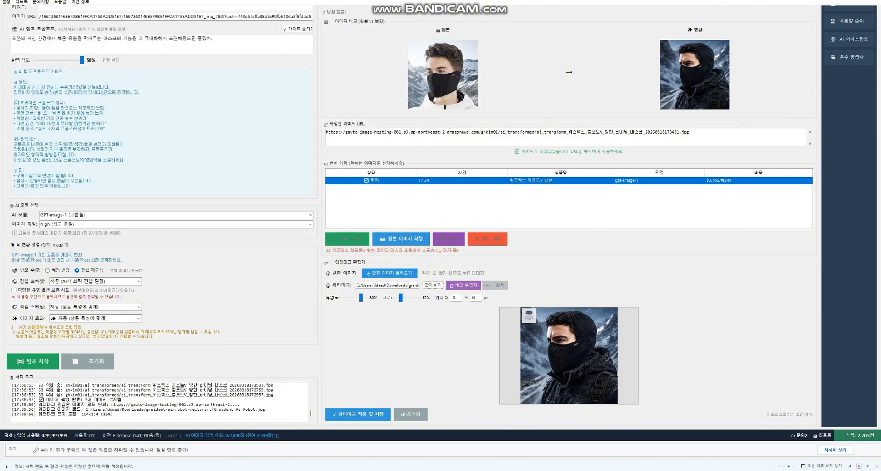
Step: Try the watermark at X position 120, and move it back to about X 21
mouse_move(529, 315)
mouse_down()
mouse_move(589, 328)
mouse_move(555, 366)
mouse_move(600, 317)
mouse_move(589, 328)
mouse_move(529, 316)
mouse_up()
click(456, 298)
text(20)
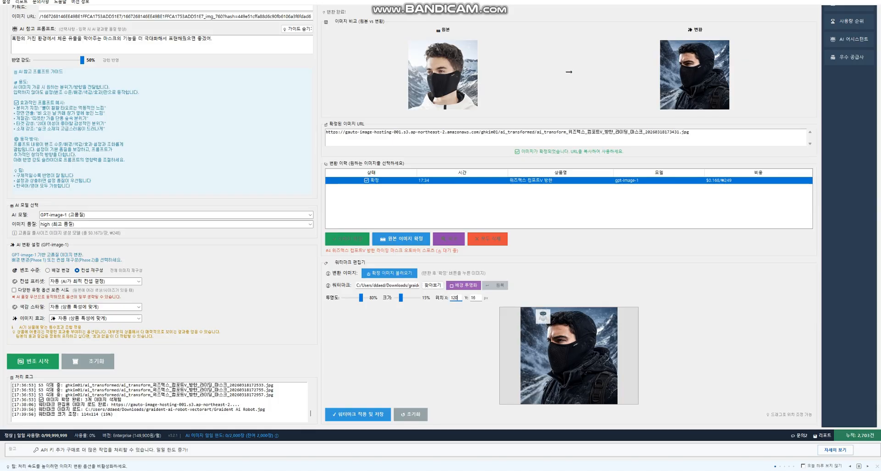
drag(543, 317, 530, 316)
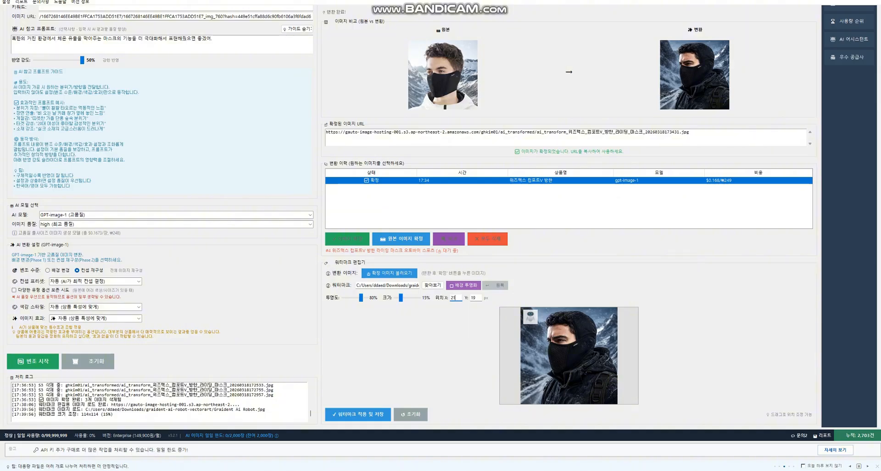
Step: Make the watermark's background transparent and set its 투명도 to 90%, 크기 to 28% and position to X 0, Y 0
click(464, 285)
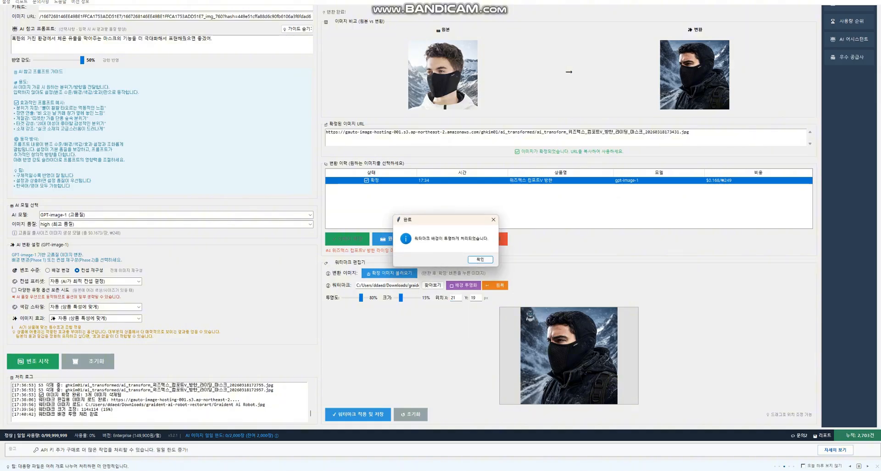
click(481, 259)
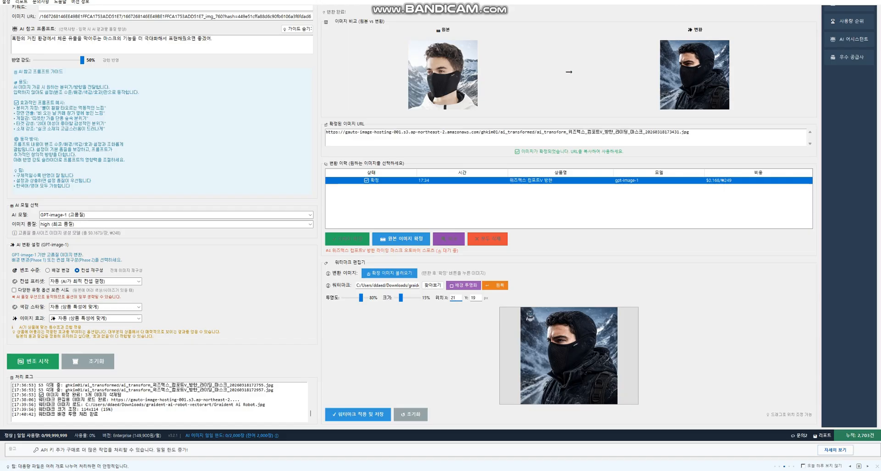
drag(361, 298, 408, 298)
drag(537, 322, 533, 320)
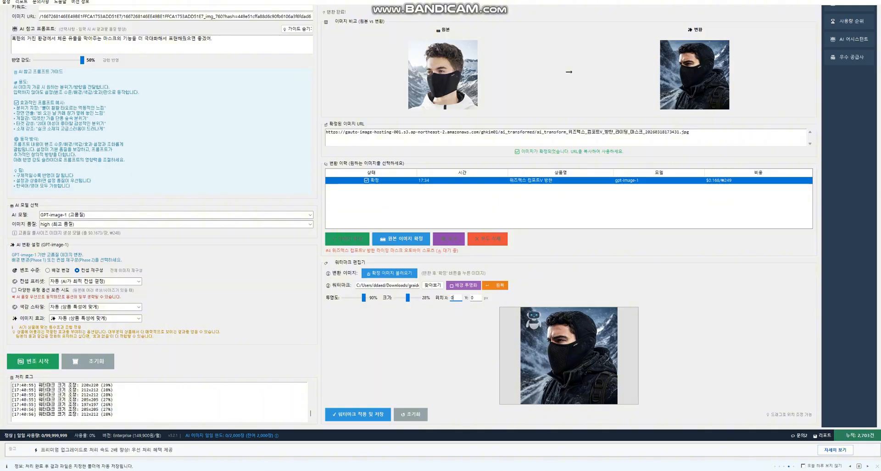
Step: Apply and save the watermark on the image, and copy the full 워터마크 적용 이미지 URL
click(358, 413)
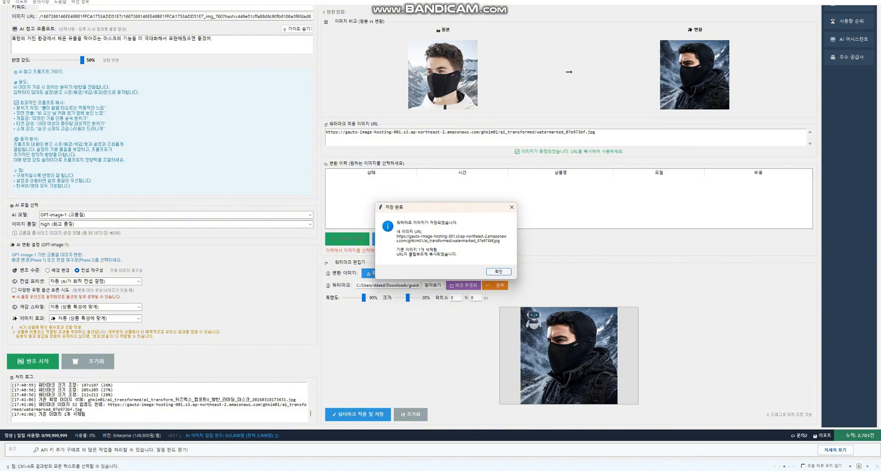
key(Return)
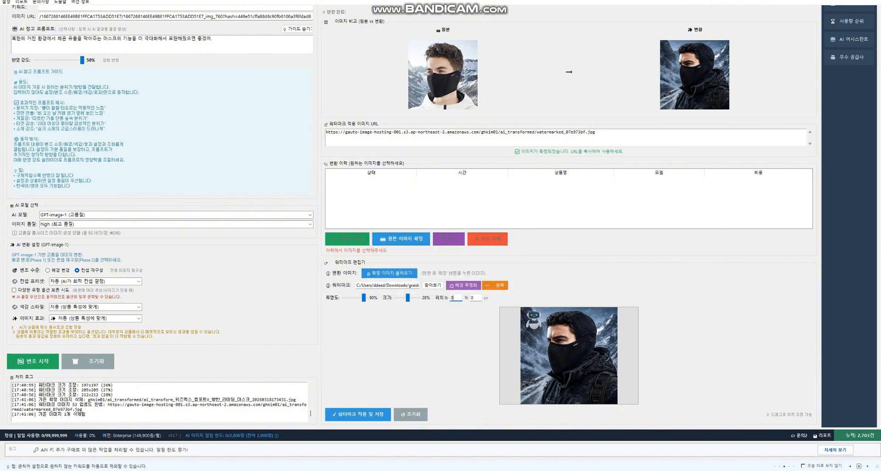
drag(596, 132, 330, 132)
click(549, 133)
drag(537, 132, 596, 132)
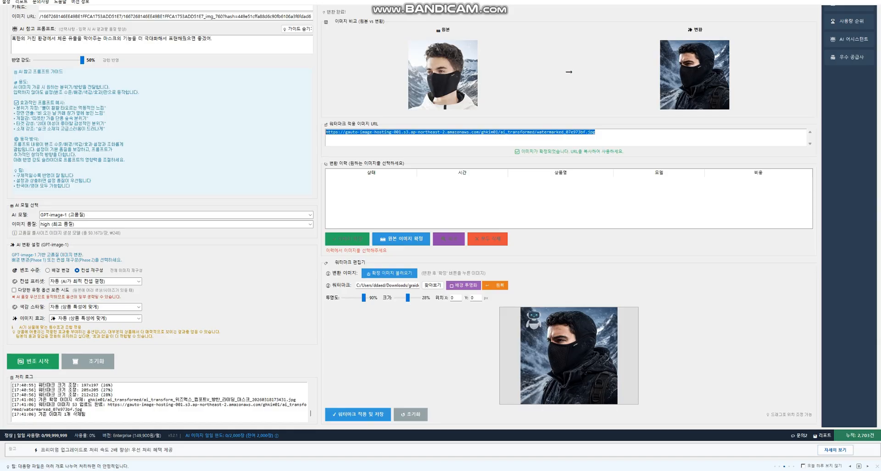
click(596, 133)
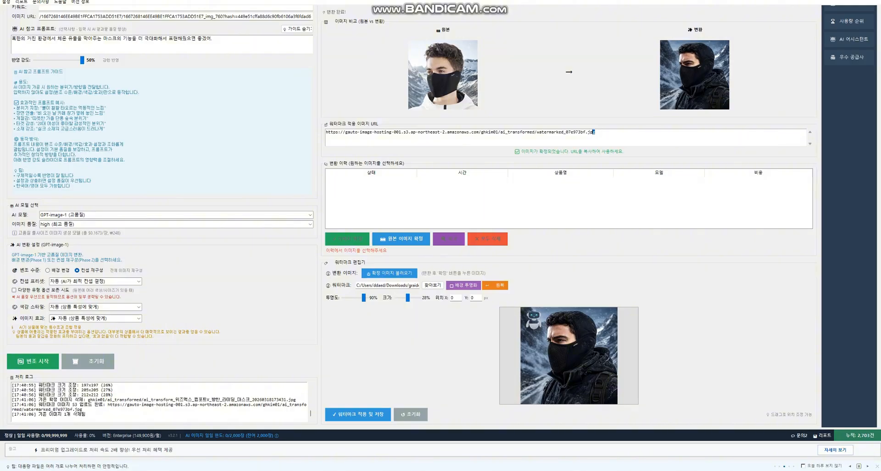
drag(593, 132, 325, 132)
key(ctrl+c)
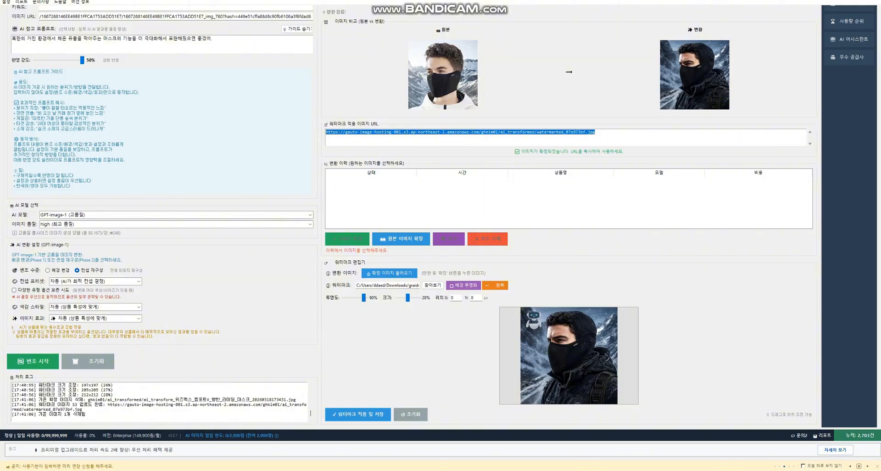
Step: Switch to the web browser and open the copied image URL to view the watermarked image
key(alt+Tab)
drag(665, 466, 582, 0)
click(541, 12)
key(ctrl+v)
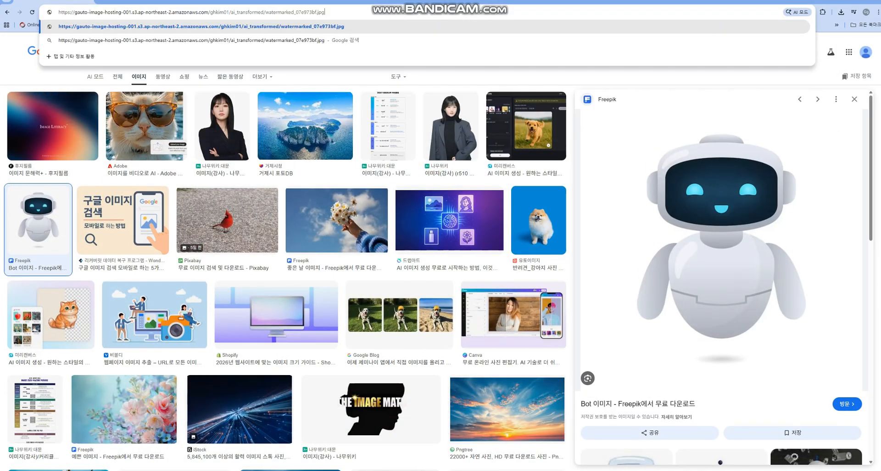
key(Return)
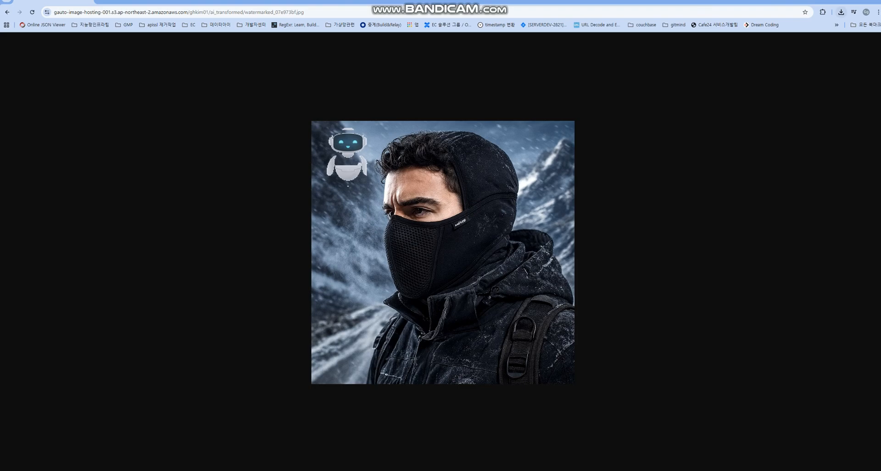
Step: Return to the 구현 오토 program, view the AI 이미지 제한 설정 dialog on the Speed_go page, and close it
key(alt+Tab)
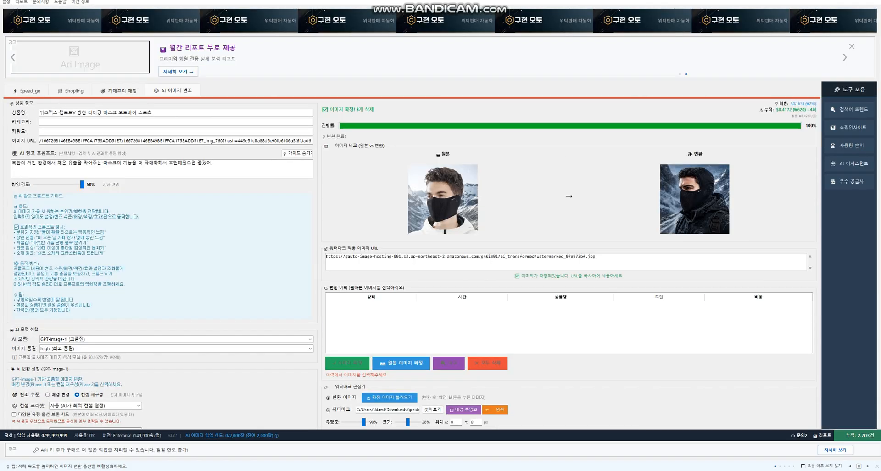
scroll(440, 220, down, 3)
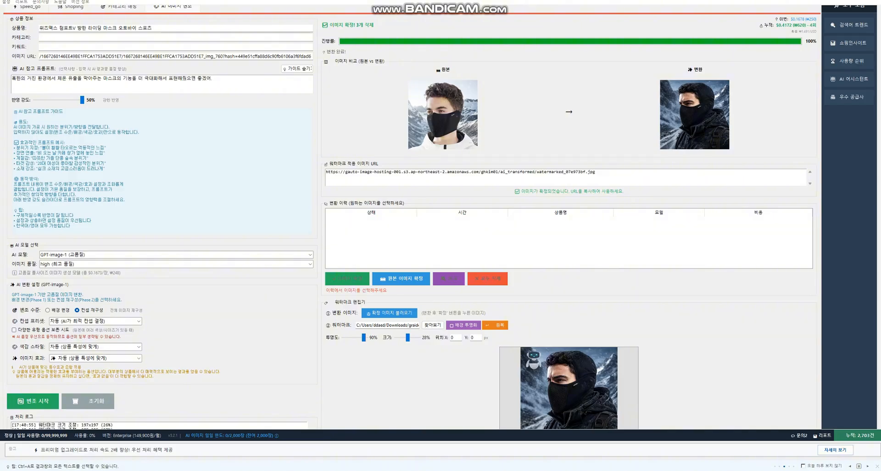
scroll(440, 221, up, 3)
click(28, 91)
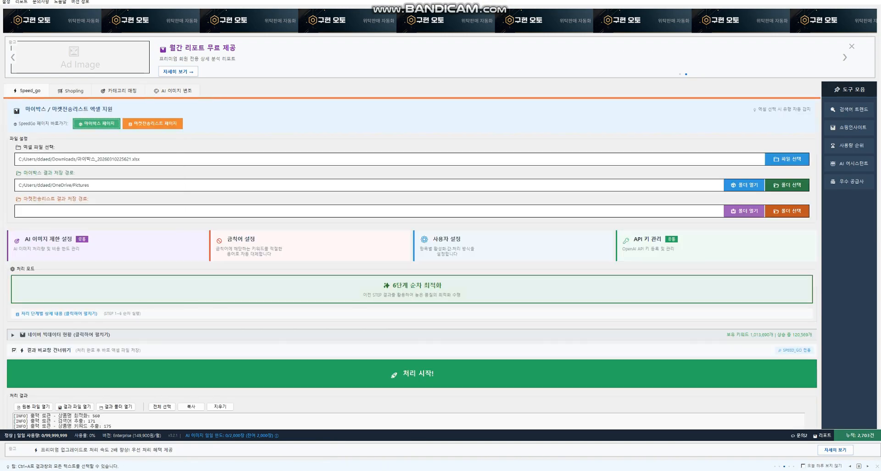
click(55, 242)
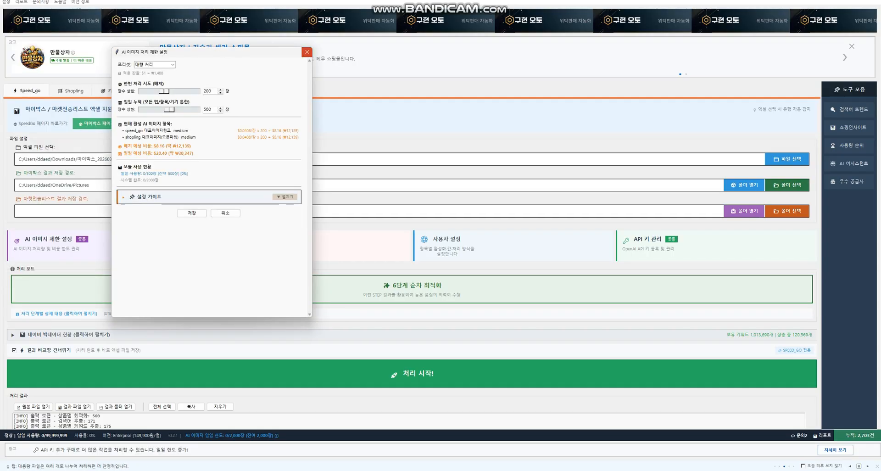
click(307, 53)
Step: Review the AI 이미지 변조 page from its product information and conversion settings to the watermarked result
click(173, 90)
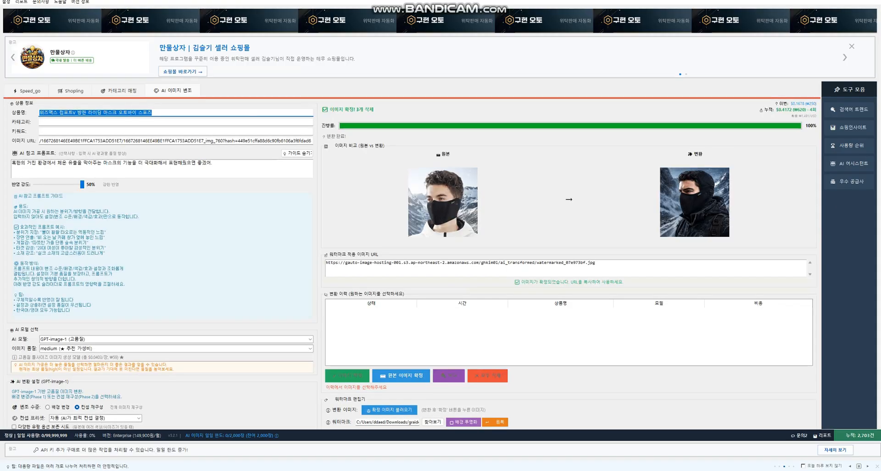
scroll(441, 215, down, 3)
scroll(441, 215, up, 3)
scroll(440, 216, down, 3)
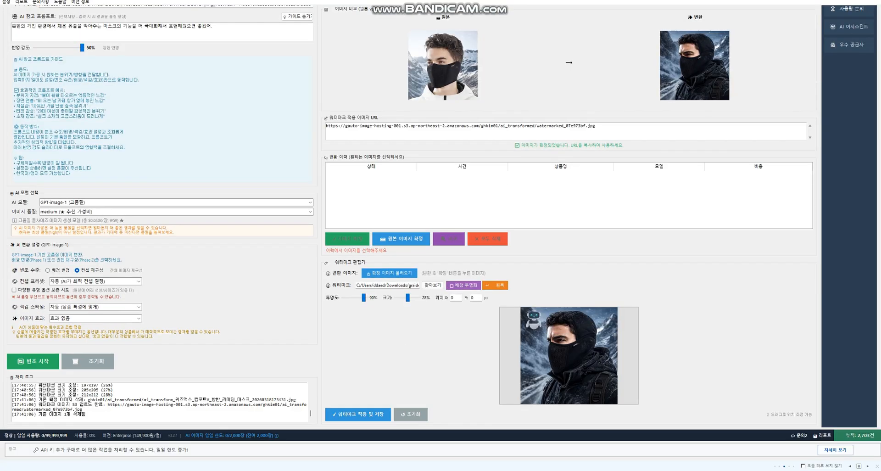
scroll(441, 216, up, 3)
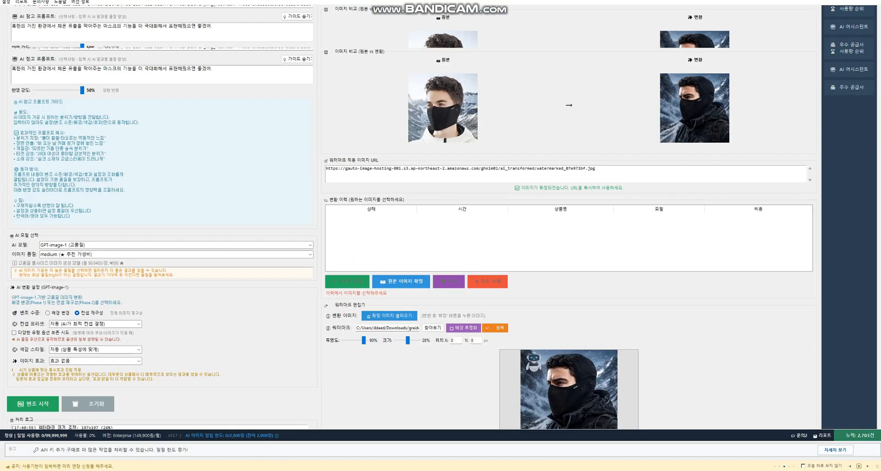
Step: View the Speed_go page, return to the AI 이미지 변조 page, and select the 워터마크 적용 이미지 URL
click(27, 91)
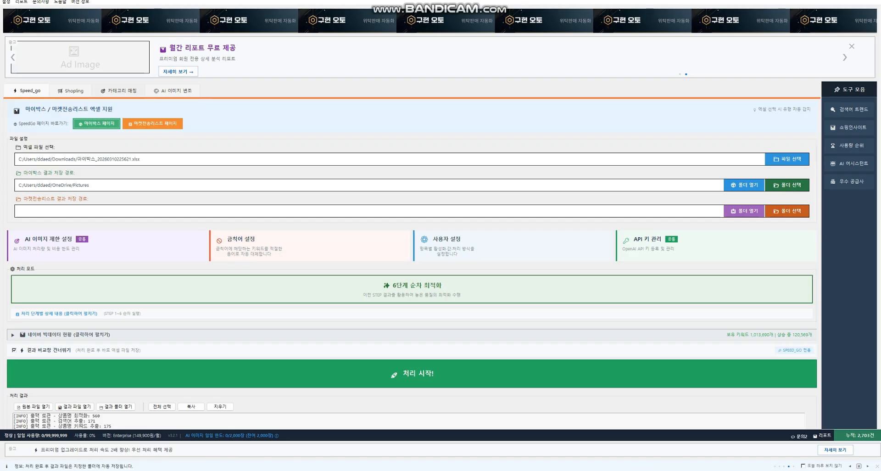
click(119, 90)
click(173, 91)
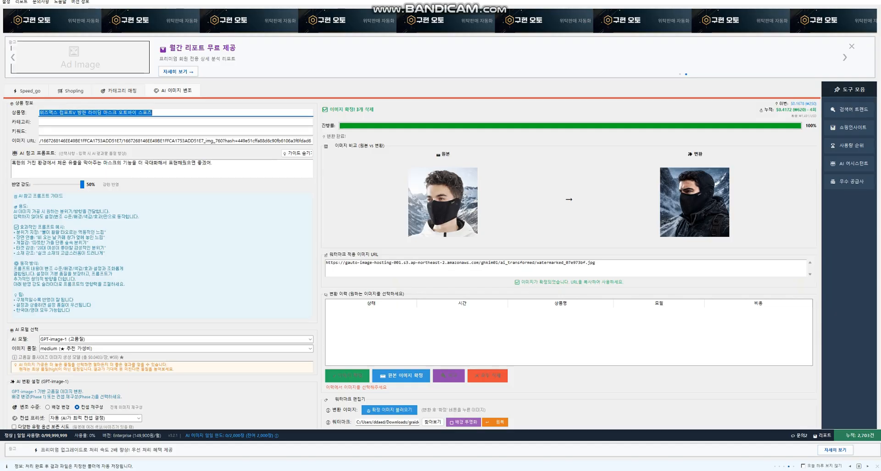
drag(596, 263, 326, 263)
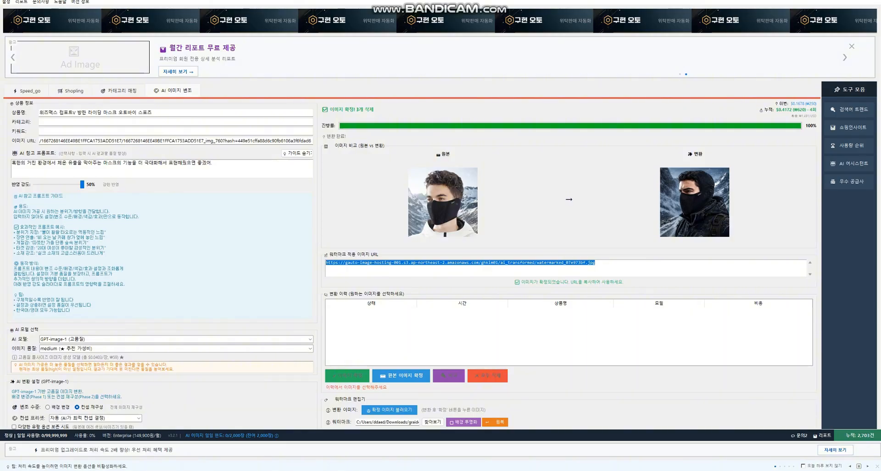
scroll(440, 217, down, 2)
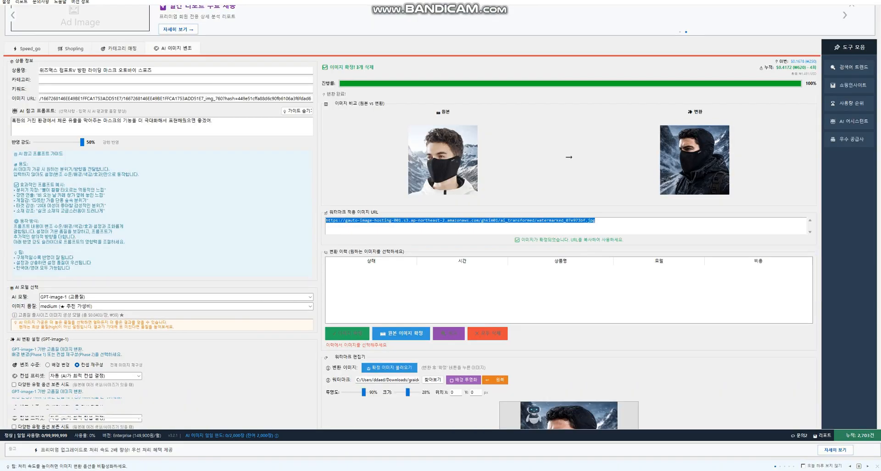
Step: Select the AI 참고 프롬프트 text and set its 반영 강도 to 40%
scroll(440, 216, up, 2)
drag(217, 163, 12, 163)
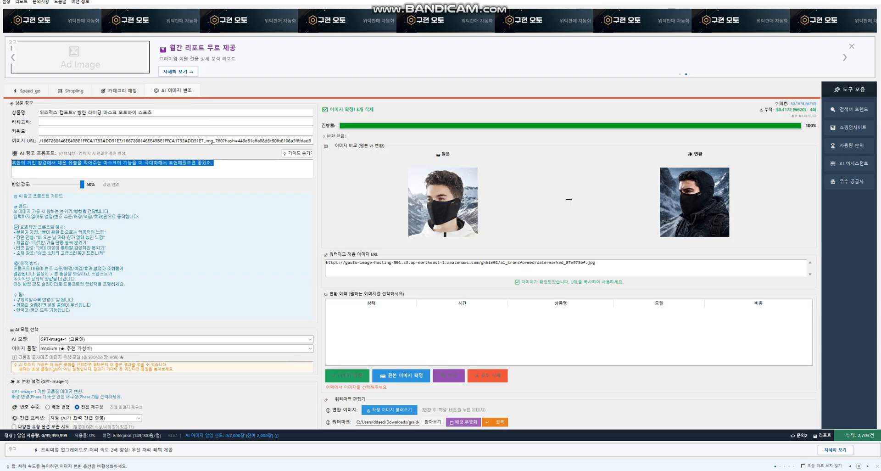
click(215, 163)
drag(215, 163, 11, 163)
drag(82, 184, 71, 184)
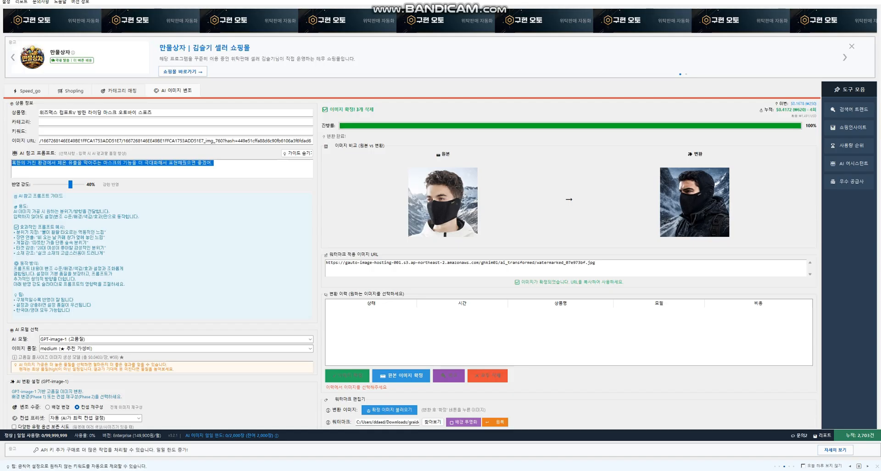
Step: Finalize the original product image instead of the converted one with 원본 이미지 확정
scroll(441, 229, down, 3)
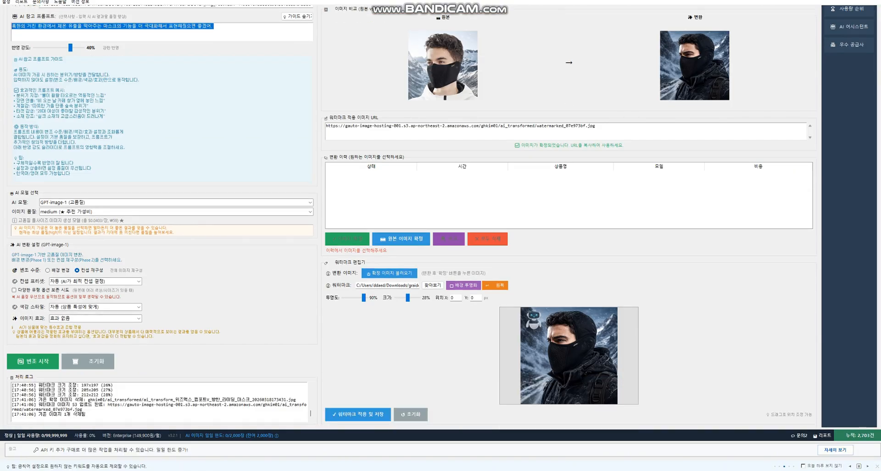
scroll(441, 229, up, 4)
scroll(441, 229, down, 2)
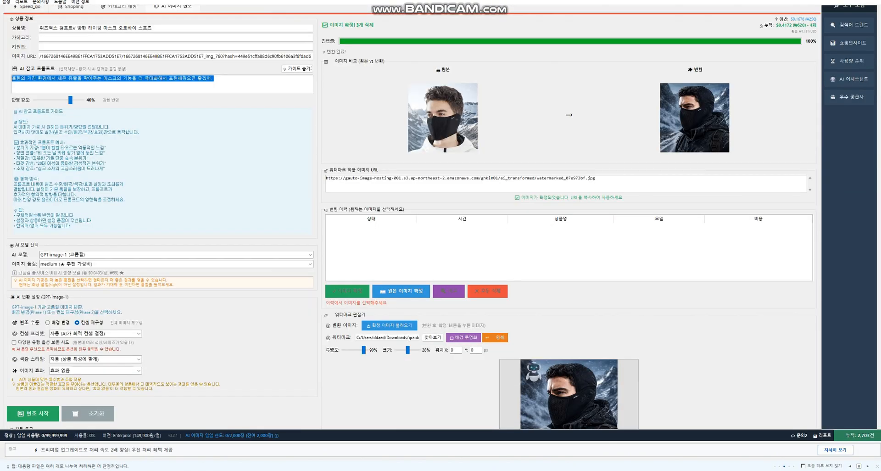
scroll(441, 229, up, 2)
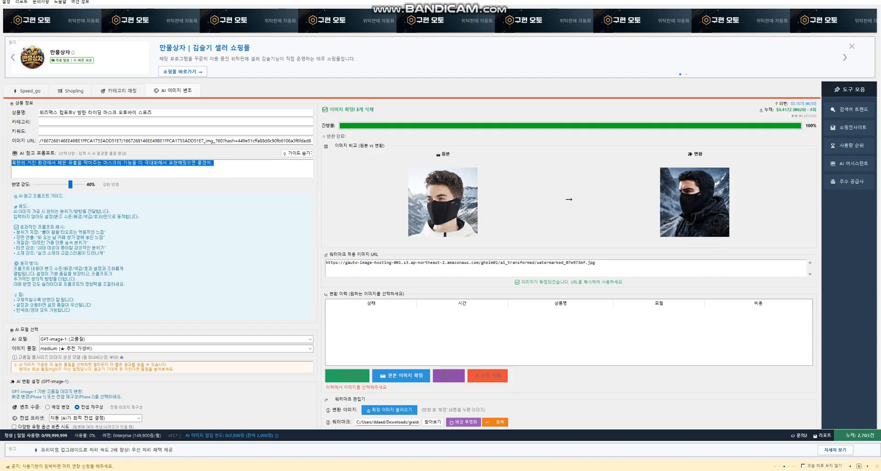
scroll(440, 230, down, 3)
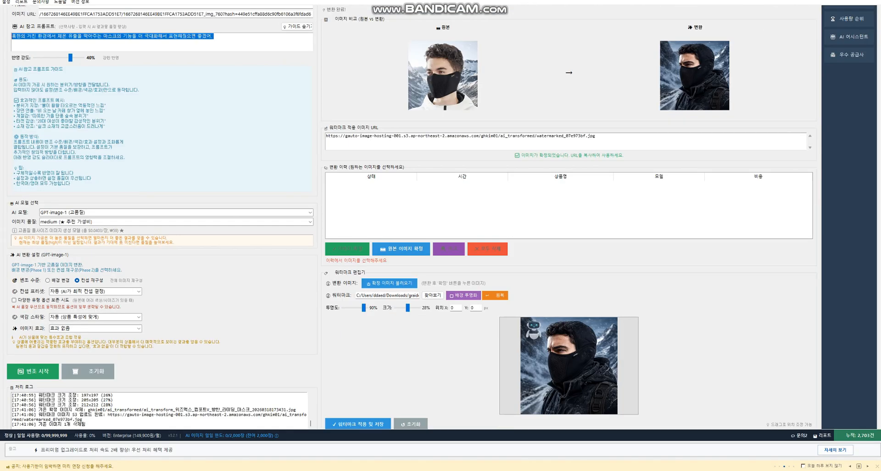
click(401, 248)
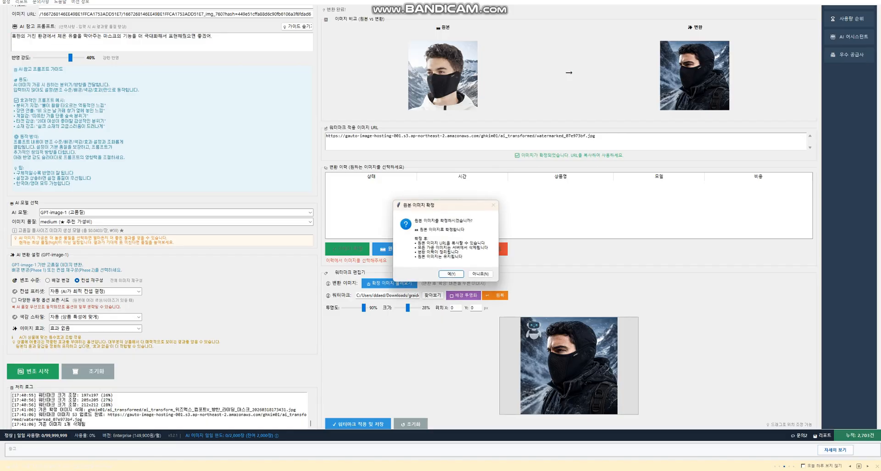
click(451, 274)
click(498, 275)
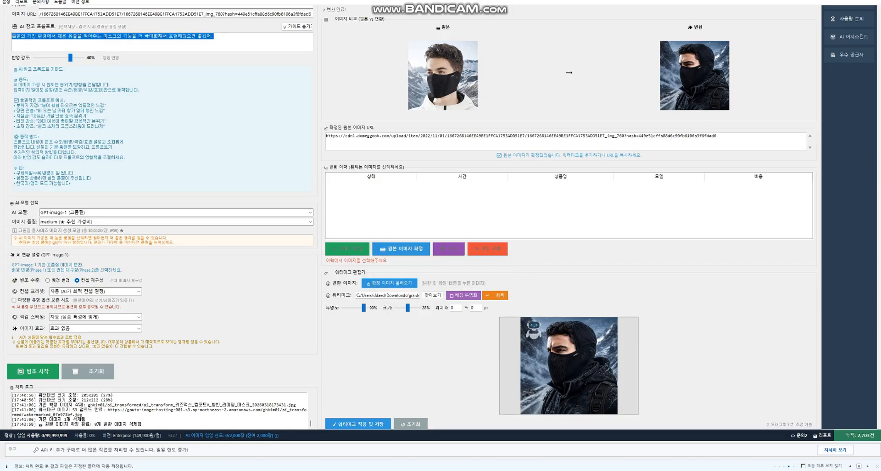
Step: Select the 확정된 원본 이미지 URL and load the finalized original image into the watermark editor
drag(718, 136, 325, 136)
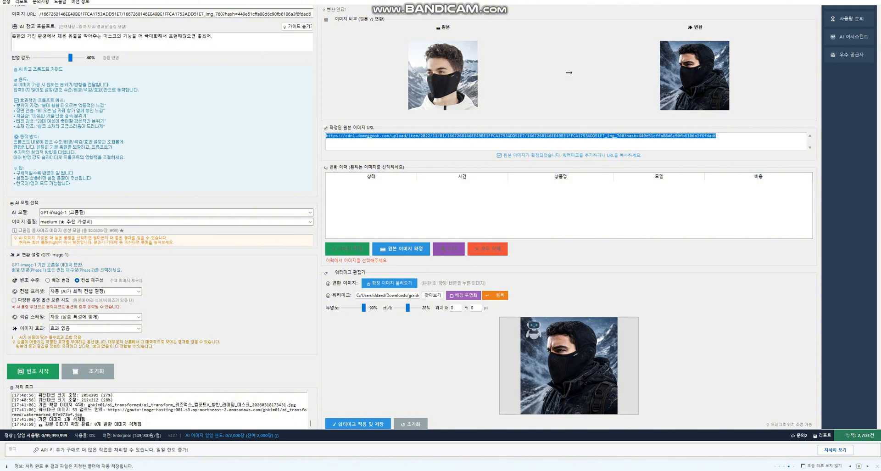
click(389, 283)
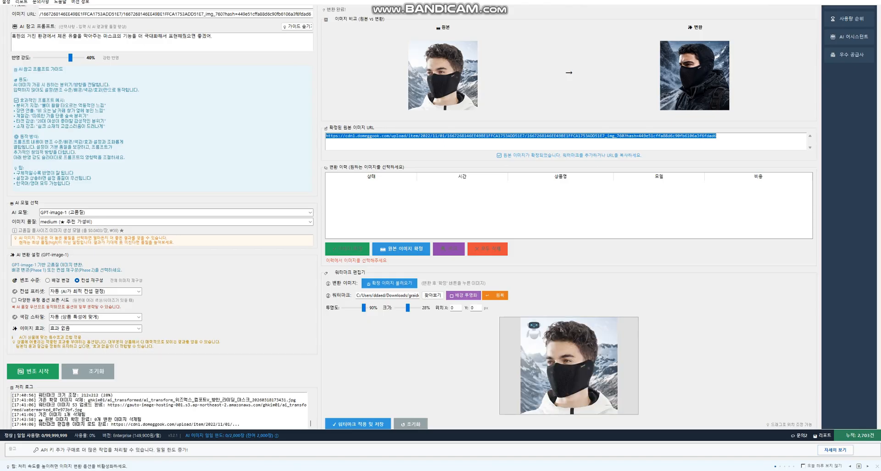
scroll(440, 216, up, 1)
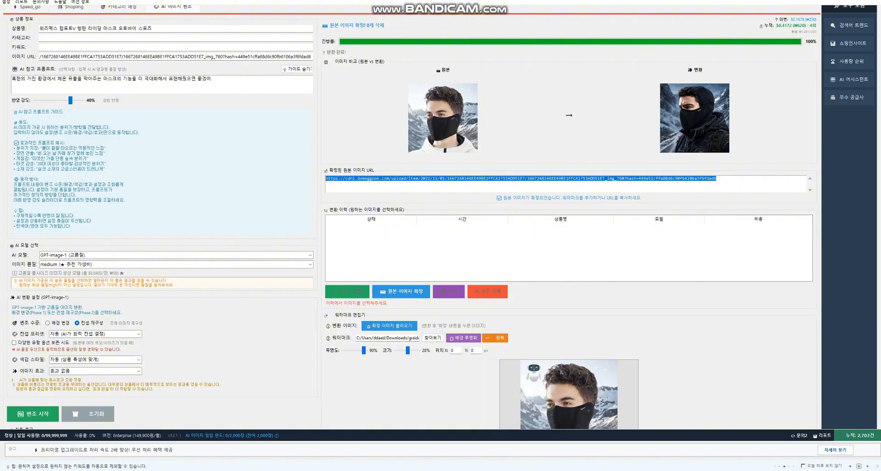
scroll(440, 217, down, 1)
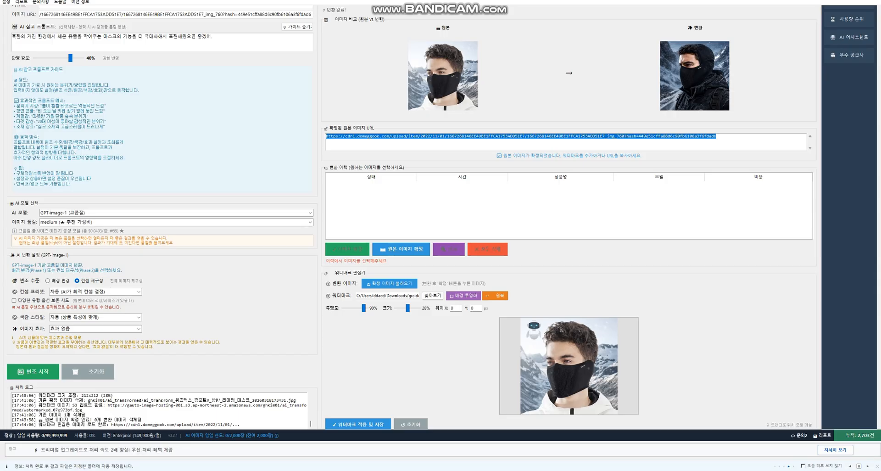
Step: Restore the robot watermark's original background and move the watermark slightly sideways to X 46, Y 0
scroll(442, 216, down, 1)
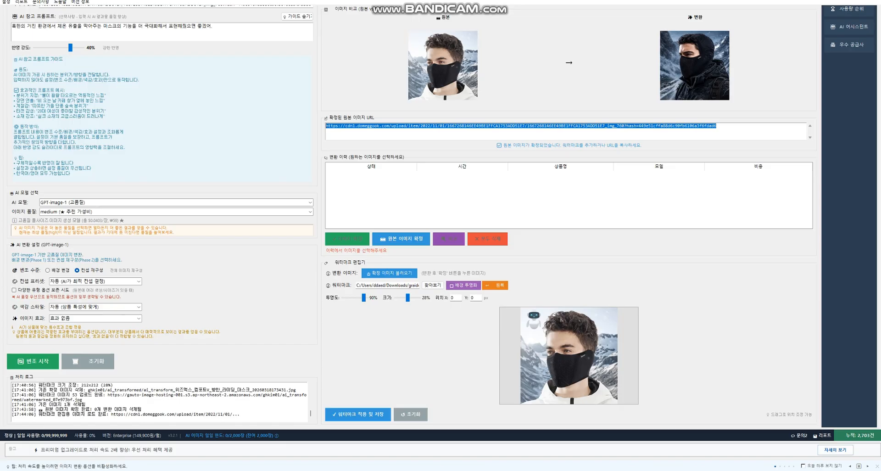
click(495, 285)
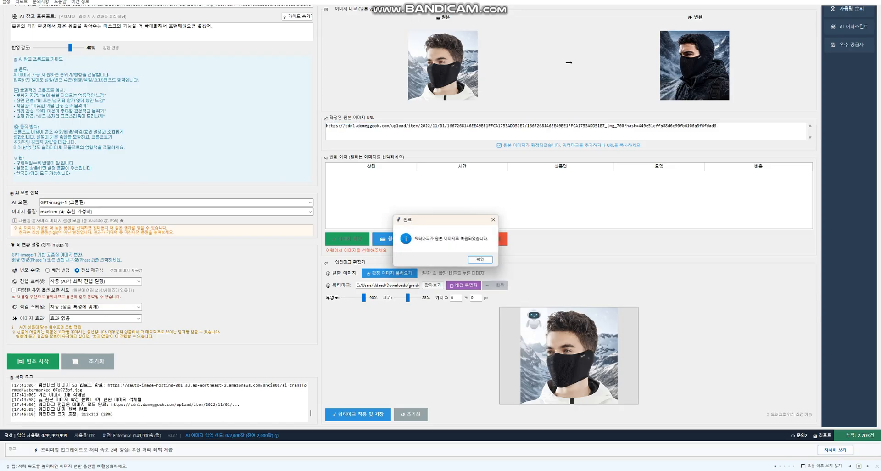
click(480, 259)
drag(533, 320, 539, 320)
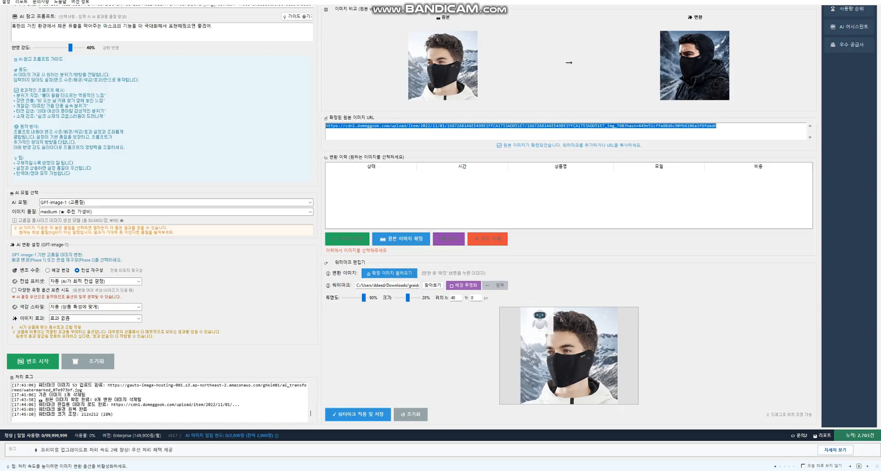
Step: Review the AI 이미지 변조 page, view the 문의사항 작성 inquiry form, and close it without submitting
scroll(540, 320, up, 3)
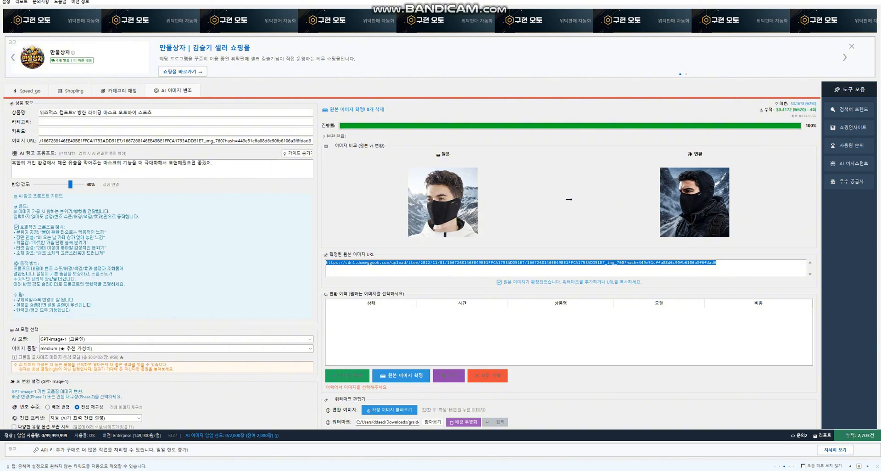
scroll(276, 339, down, 3)
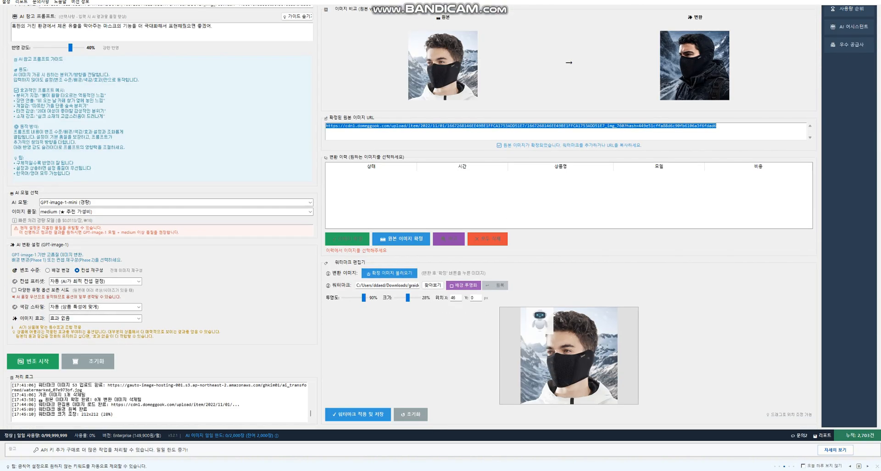
scroll(371, 303, up, 3)
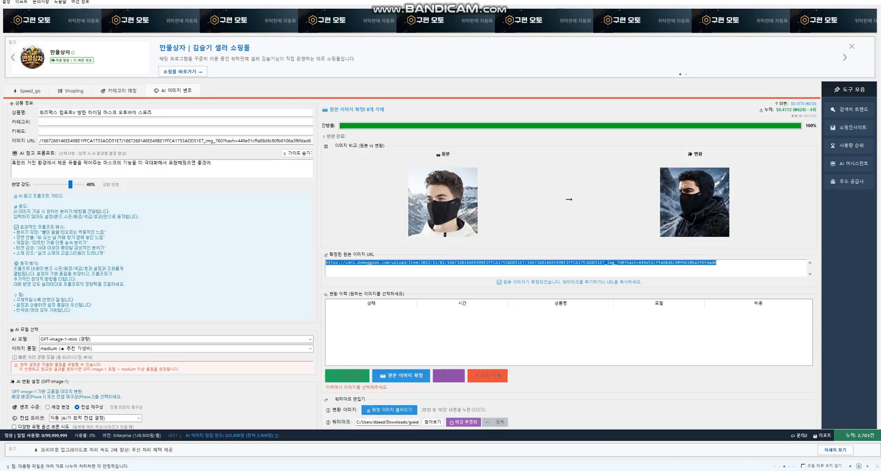
scroll(440, 262, down, 3)
click(800, 436)
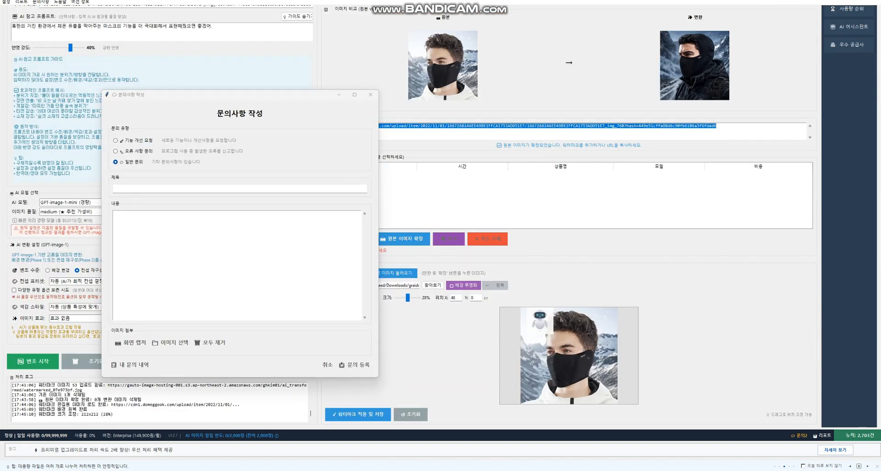
click(370, 94)
scroll(371, 94, up, 3)
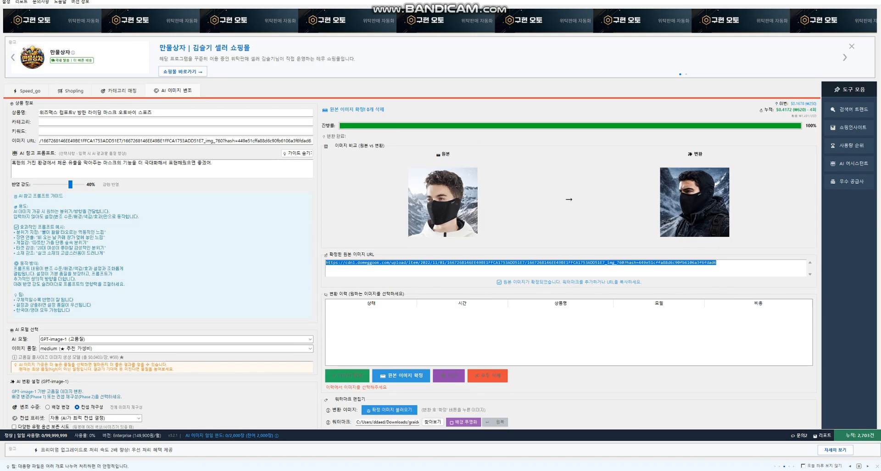